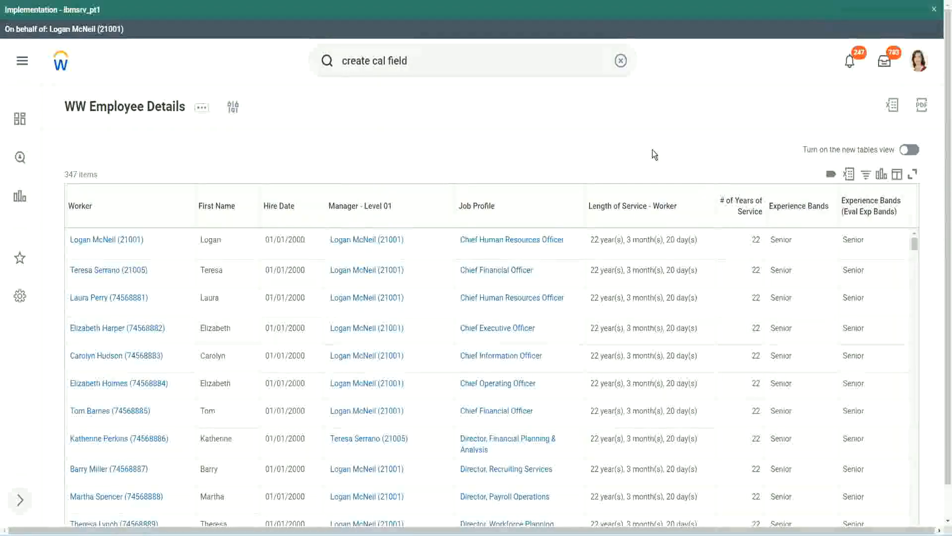
Copy the name of the calculated field CF-WW-Eval Exp-Derive Experience Bands from Years of Service
{"action": "left_click", "coordinate": [825, 234]}
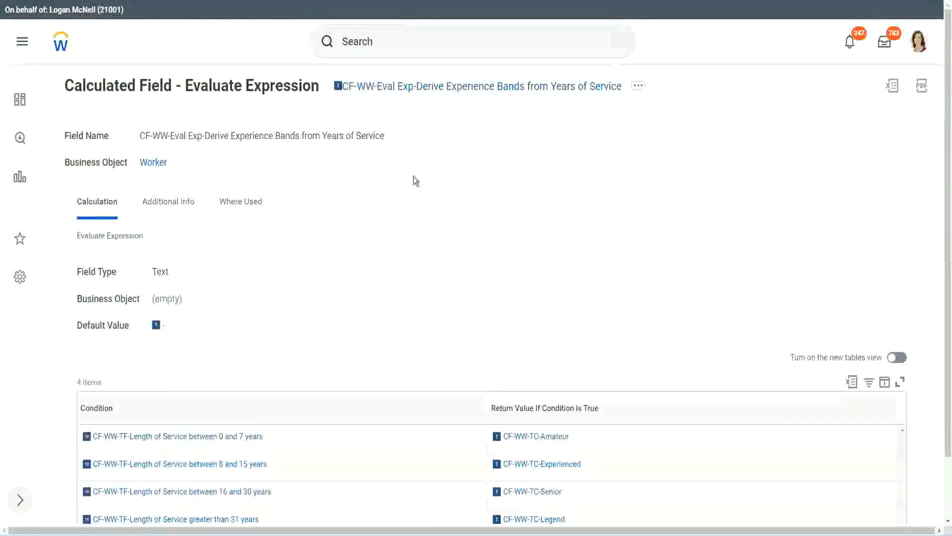
{"action": "right_click", "coordinate": [414, 89]}
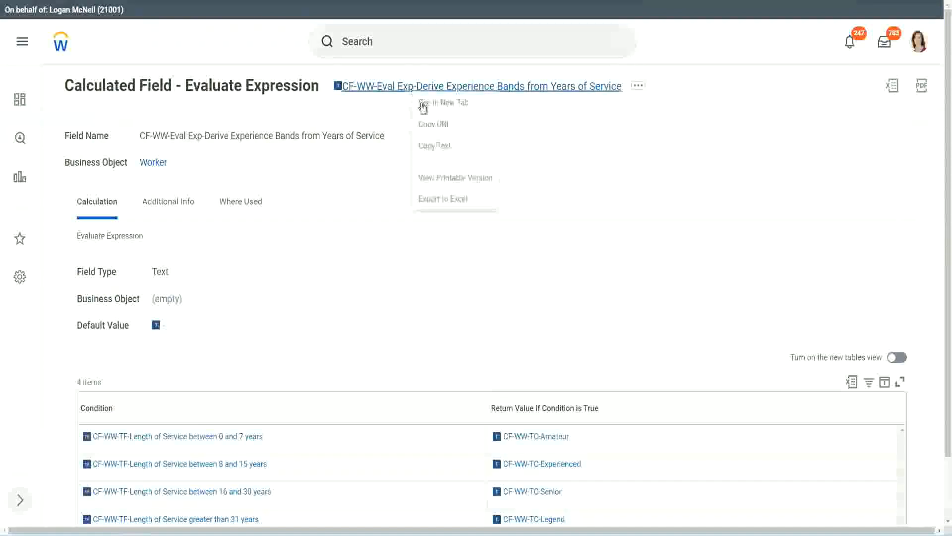
{"action": "left_click", "coordinate": [447, 147]}
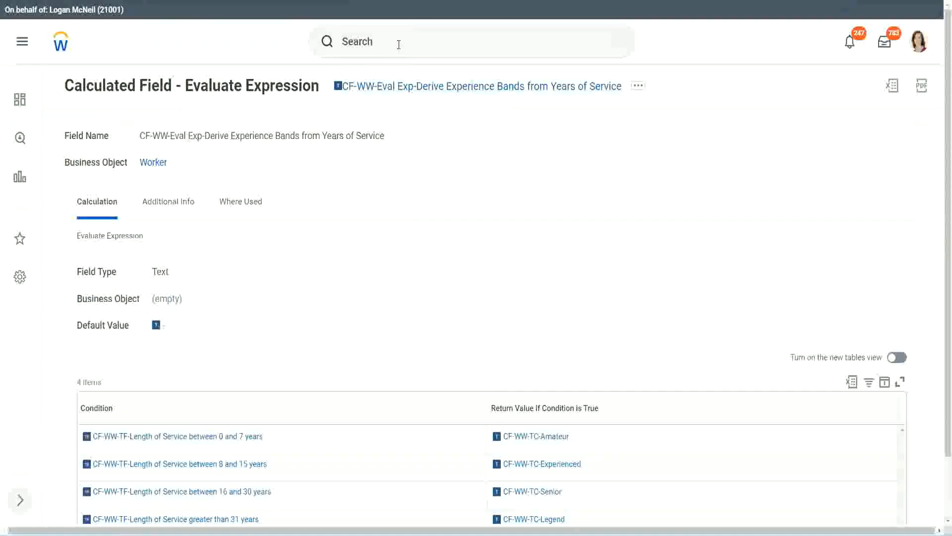
Search for "create calc field" and open the Create Calculated Field task
{"action": "left_click", "coordinate": [399, 43]}
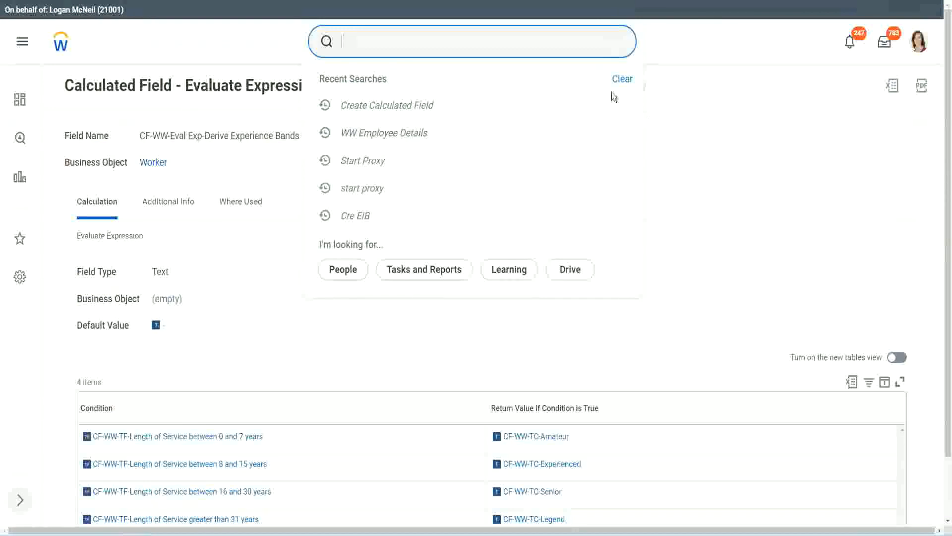
{"action": "left_click", "coordinate": [377, 37]}
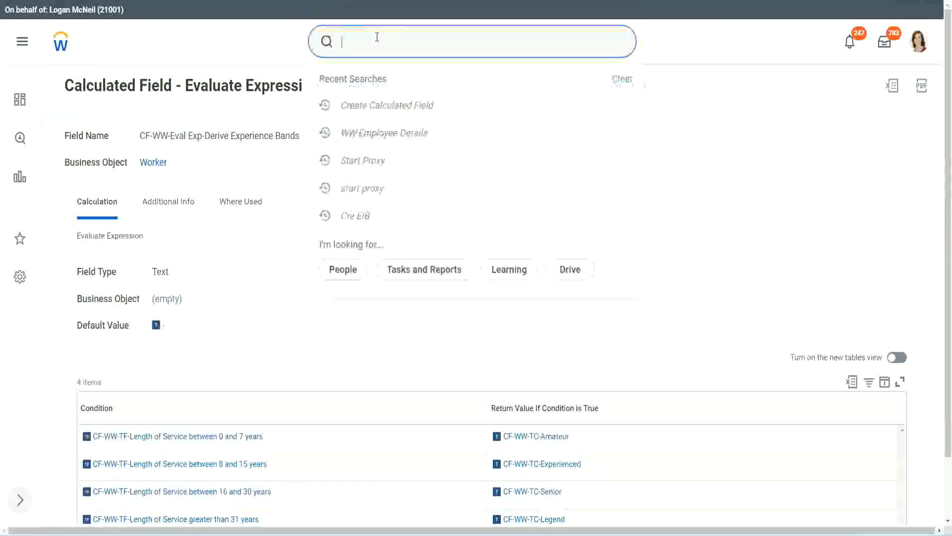
{"action": "type", "text": "create calc"}
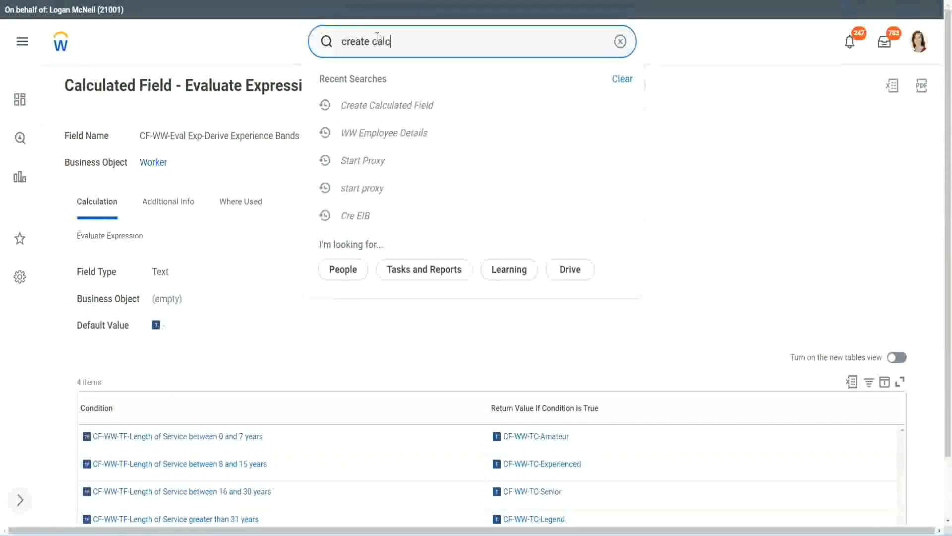
{"action": "type", "text": " field"}
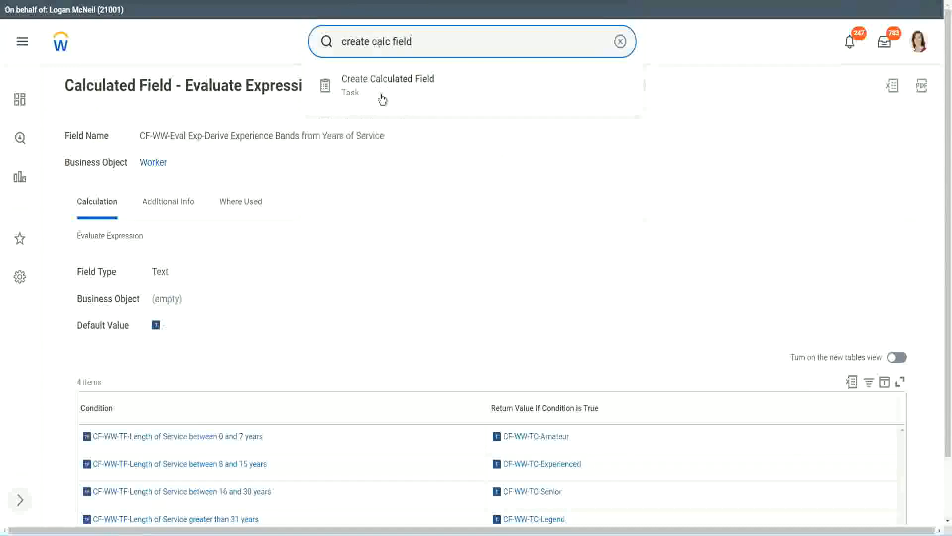
{"action": "left_click", "coordinate": [396, 91]}
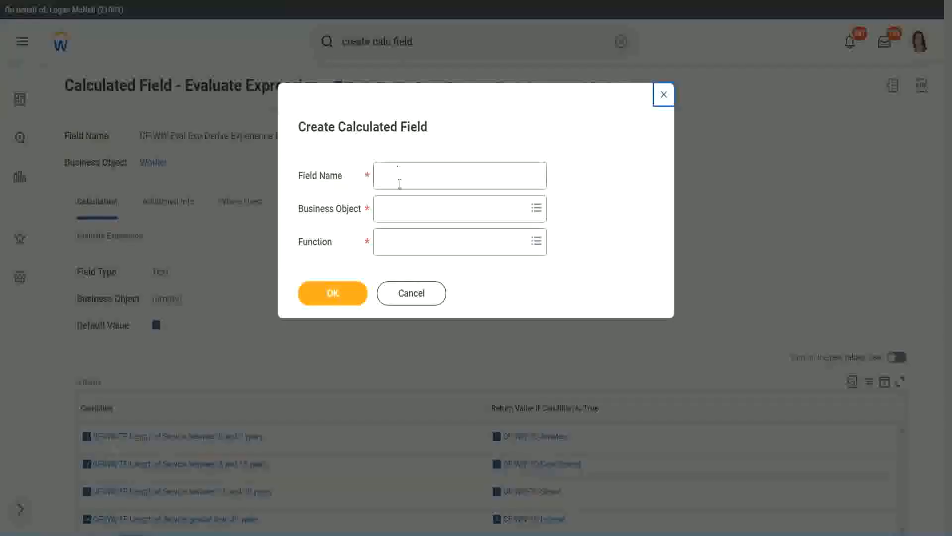
Name the new calculated field "CF-WW-LRB-Identify Experience Bands from years of Service"
{"action": "left_click", "coordinate": [401, 177]}
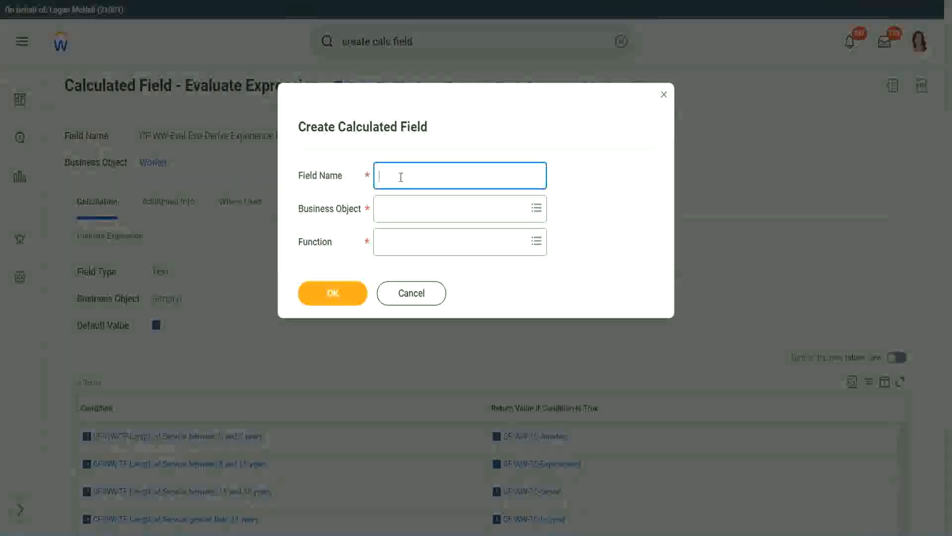
{"action": "type", "text": "CF"}
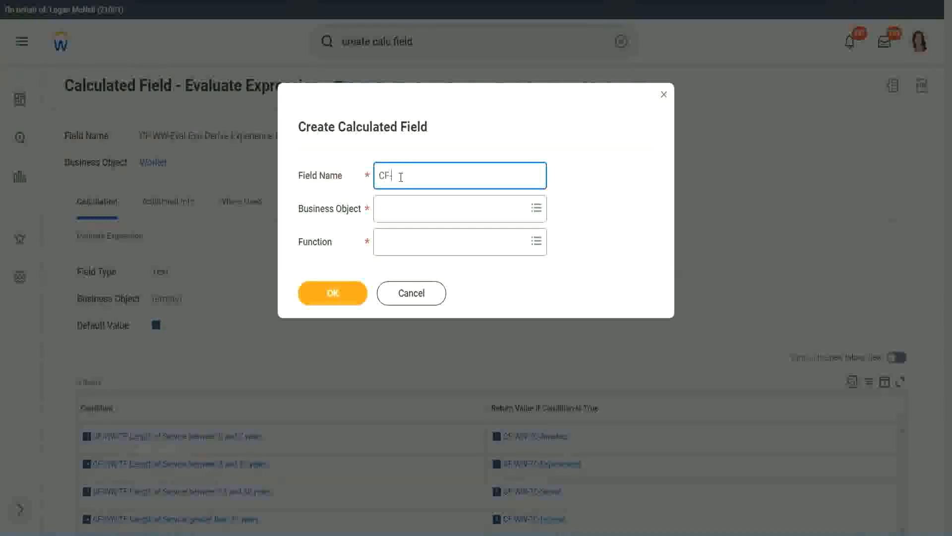
{"action": "type", "text": "-"}
{"action": "type", "text": "WW-I"}
{"action": "type", "text": "RB"}
{"action": "type", "text": "-"}
{"action": "type", "text": "Ident"}
{"action": "type", "text": "ify Exe"}
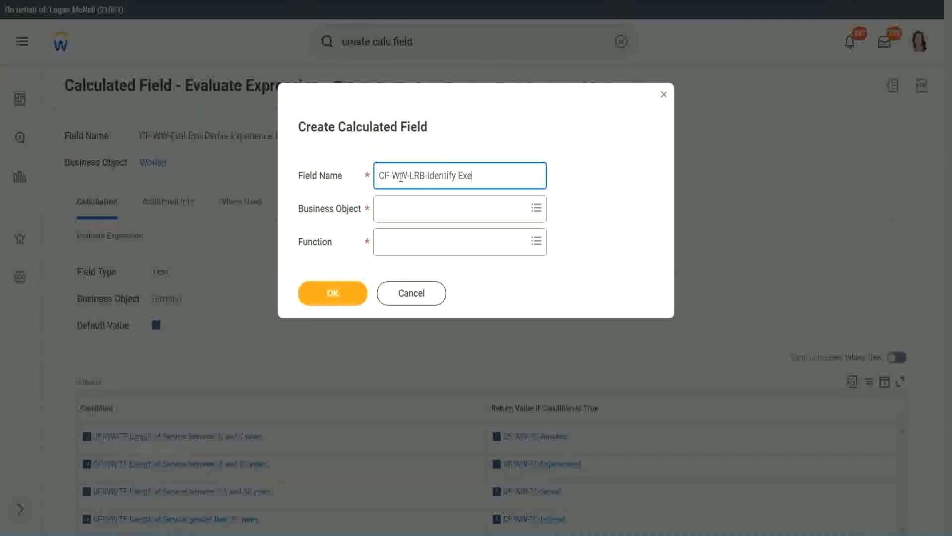
{"action": "key", "text": "BackSpace"}
{"action": "type", "text": "perience Bands from ye"}
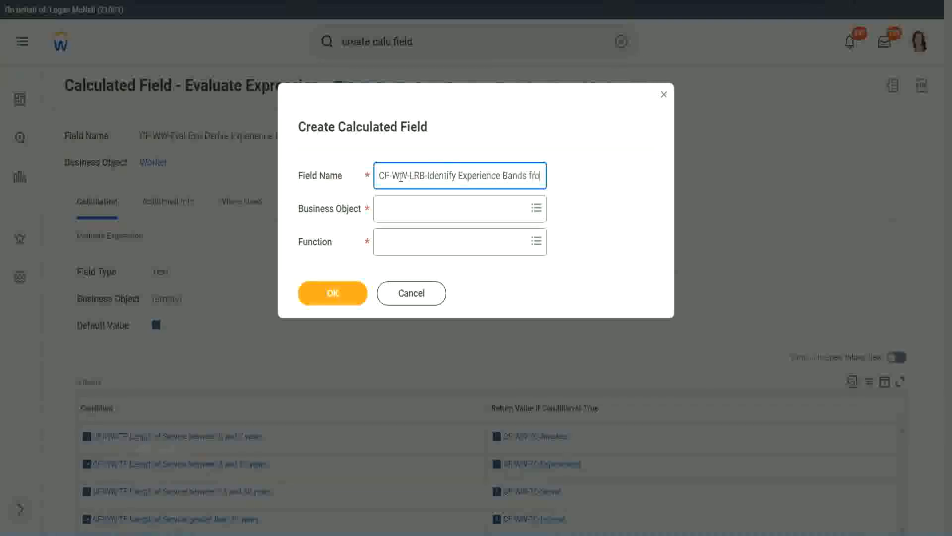
{"action": "type", "text": "ars of Service"}
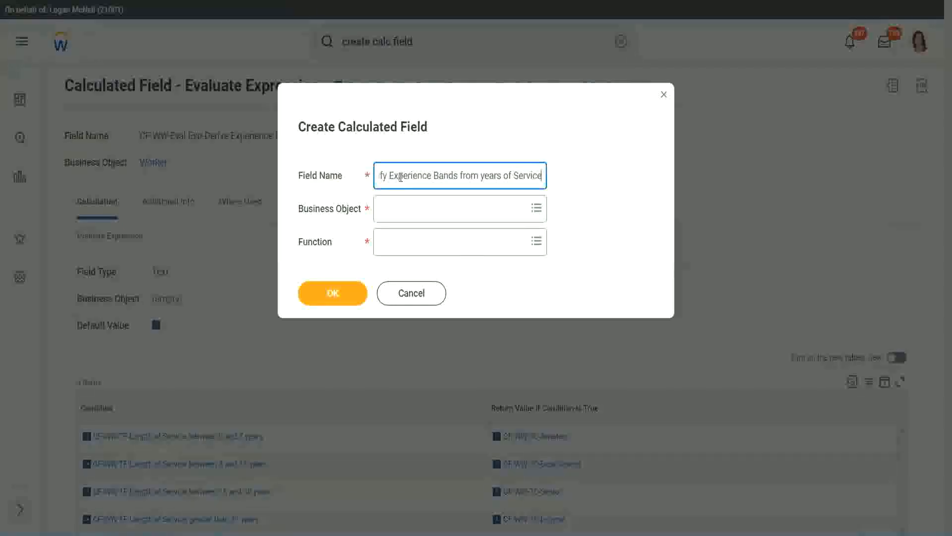
Choose Worker as the business object and Lookup Range Band as the function, and continue to the field's definition
{"action": "key", "text": "Tab"}
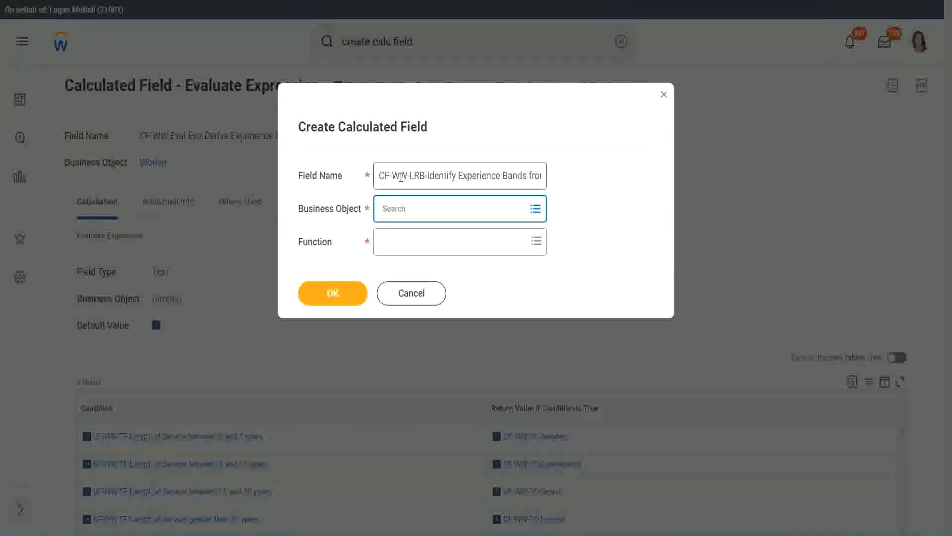
{"action": "type", "text": "worker"}
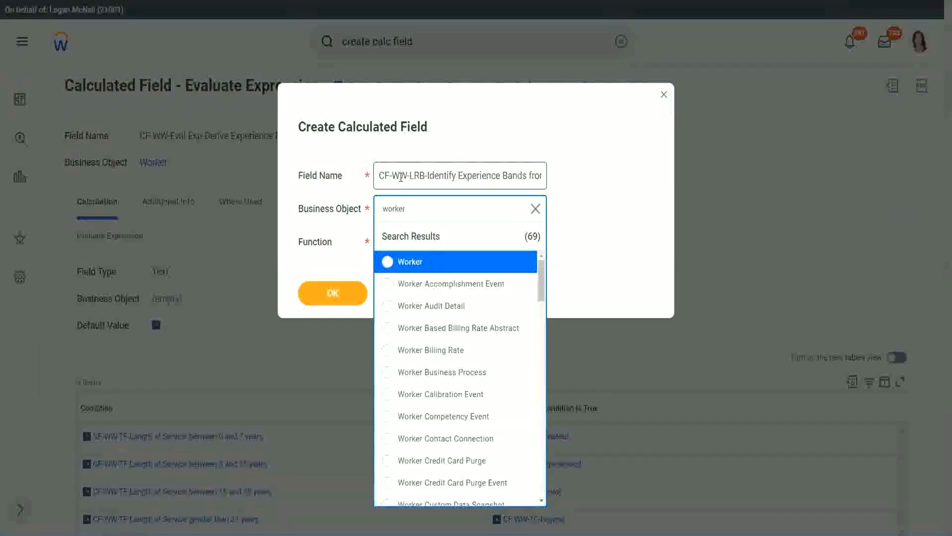
{"action": "key", "text": "Return"}
{"action": "type", "text": "lrb"}
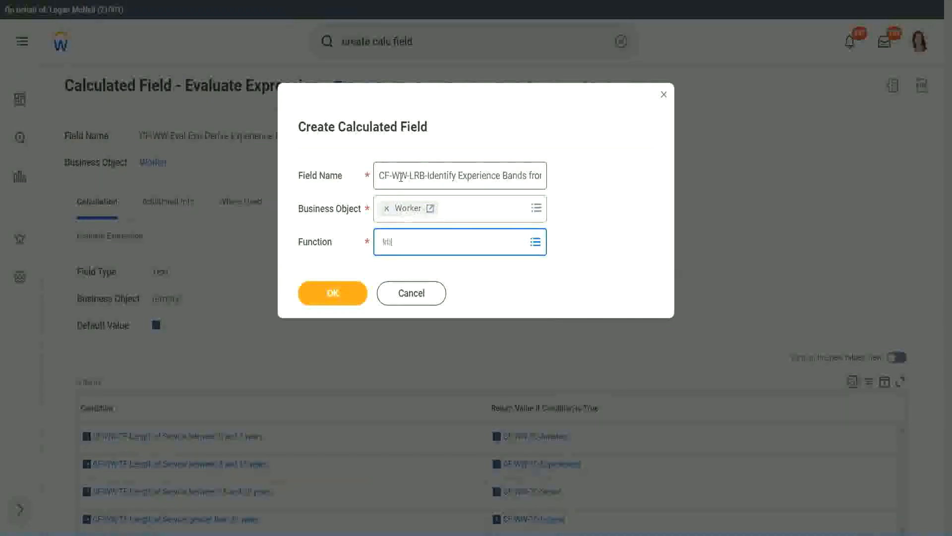
{"action": "key", "text": "Return"}
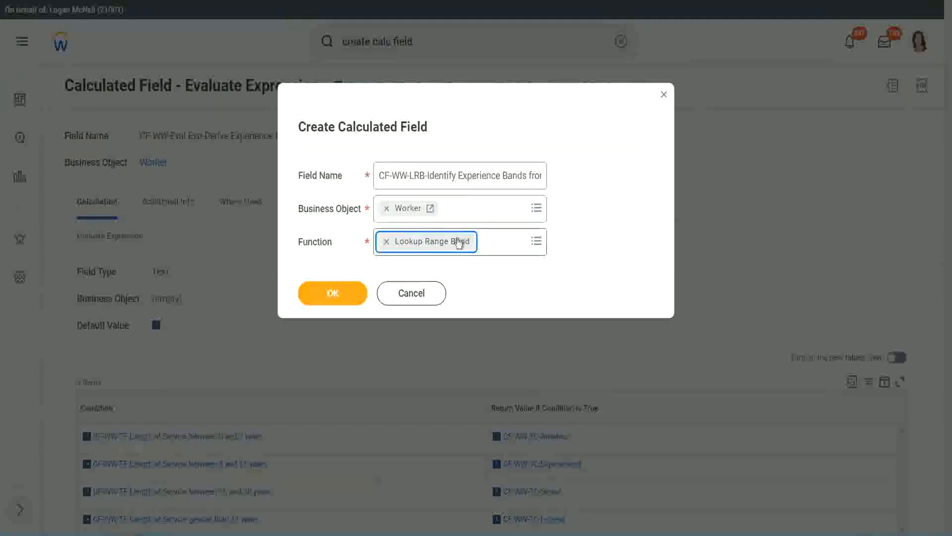
{"action": "left_click", "coordinate": [340, 294]}
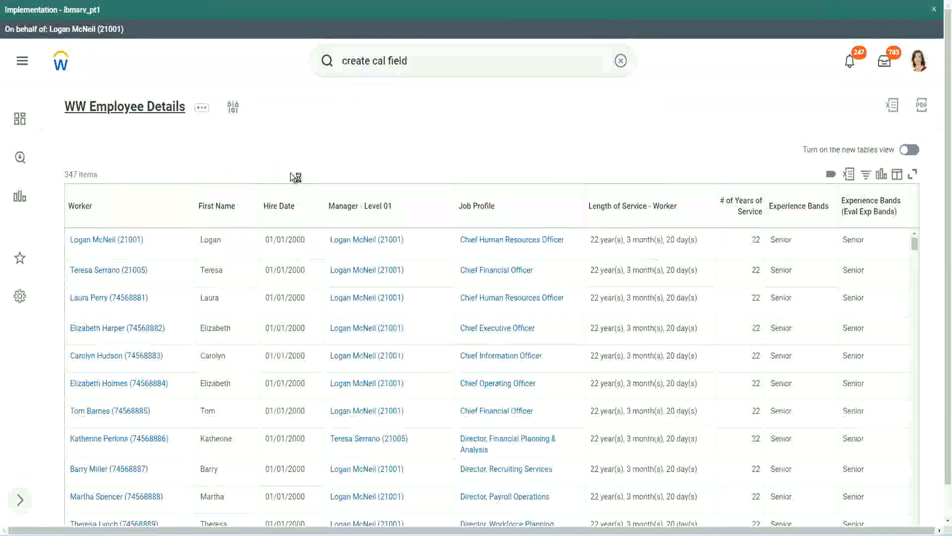
Copy the name of CF-WW-Convert Text To Number-Number of Years from Length of Service from the WW Employee Details definition and use it as the source field
{"action": "left_click", "coordinate": [340, 303]}
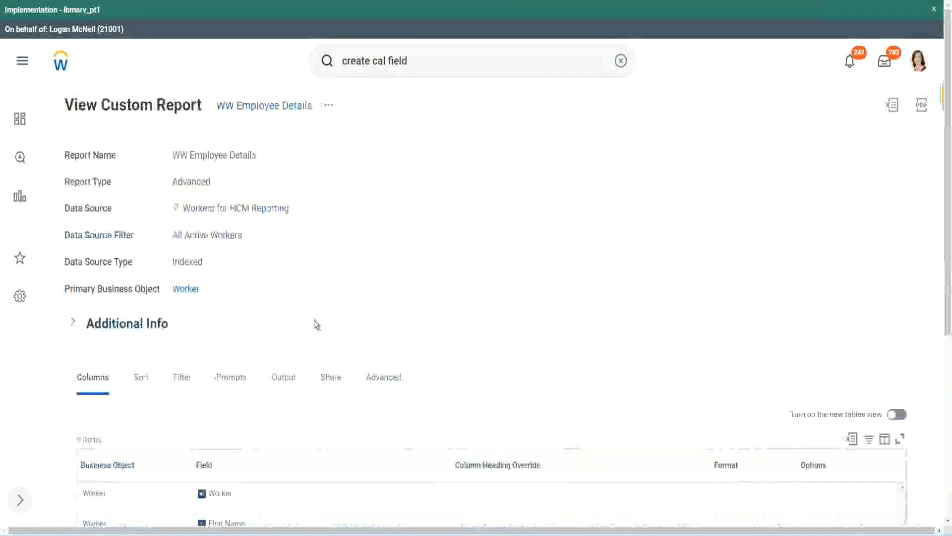
{"action": "scroll", "coordinate": [317, 323], "scroll_direction": "down", "scroll_amount": 5}
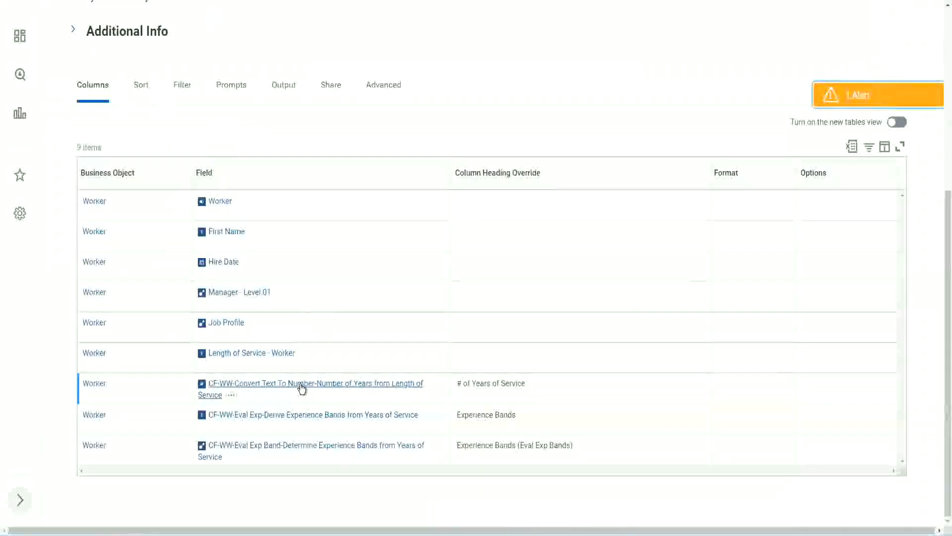
{"action": "right_click", "coordinate": [301, 389]}
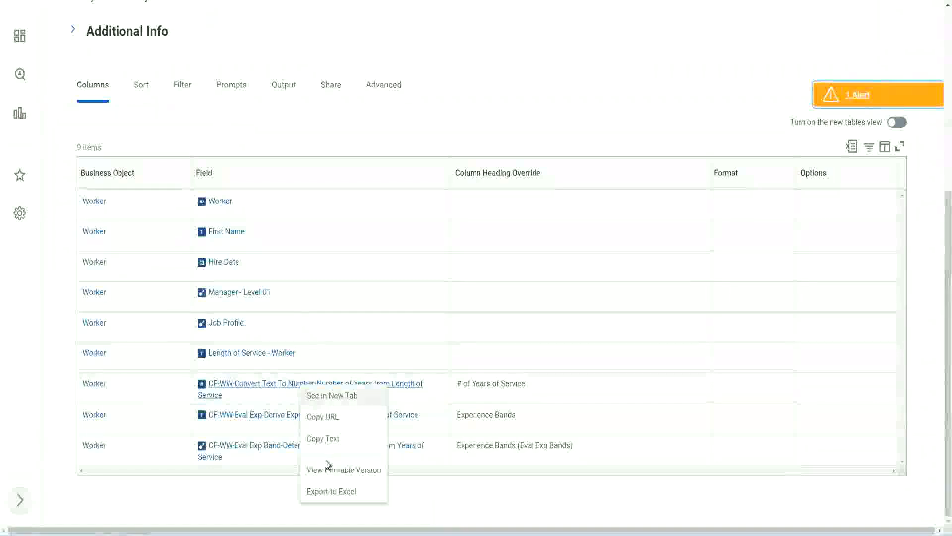
{"action": "left_click", "coordinate": [324, 438]}
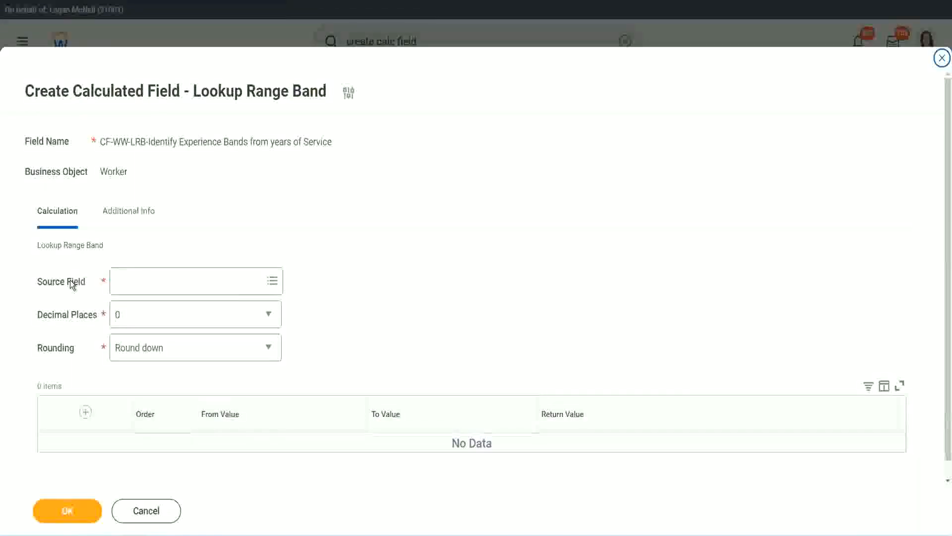
{"action": "left_click", "coordinate": [148, 281]}
{"action": "key", "text": "Return"}
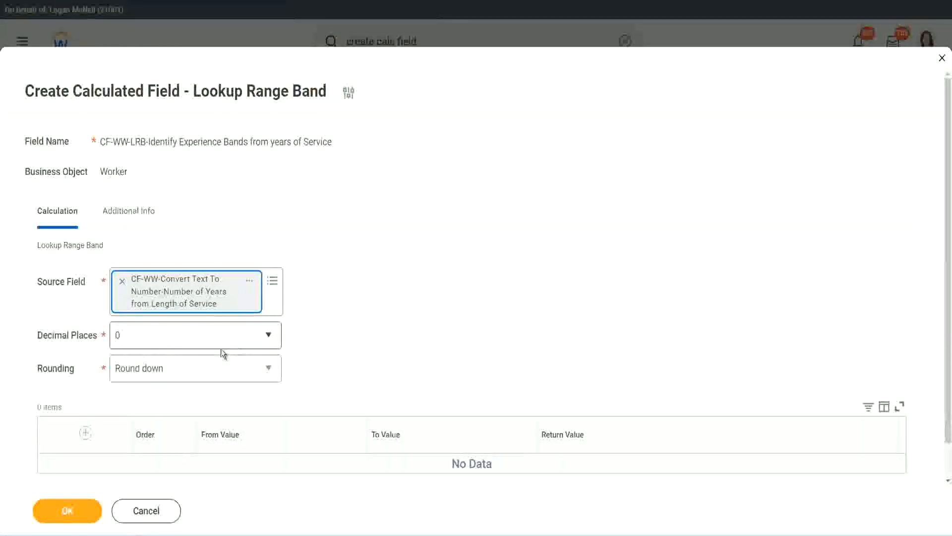
Keep the decimal places at 0 and set the rounding option to Round
{"action": "left_click", "coordinate": [186, 340]}
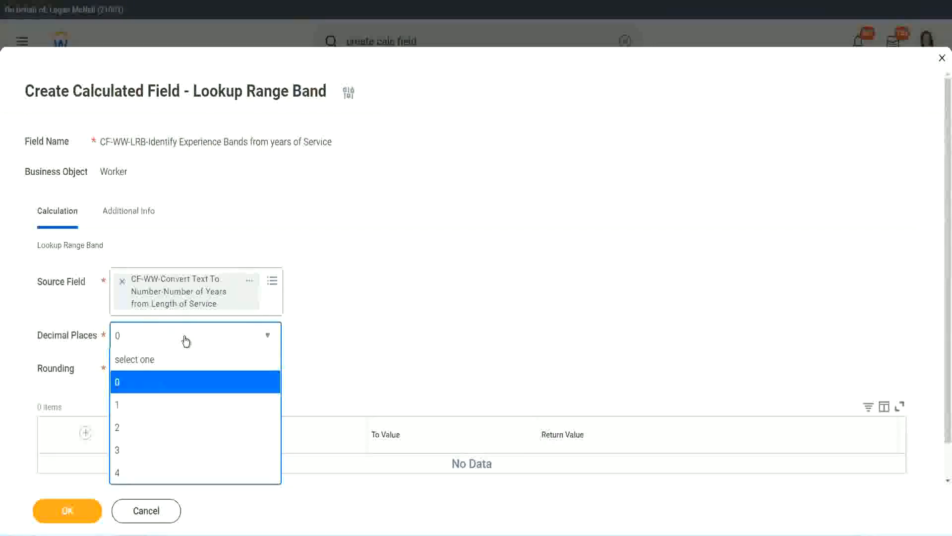
{"action": "left_click", "coordinate": [371, 327]}
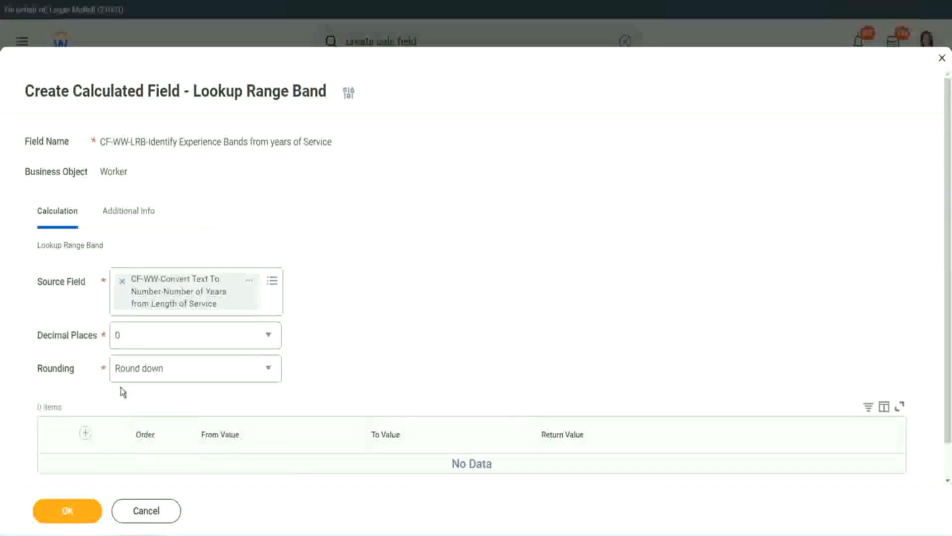
{"action": "left_click", "coordinate": [152, 372]}
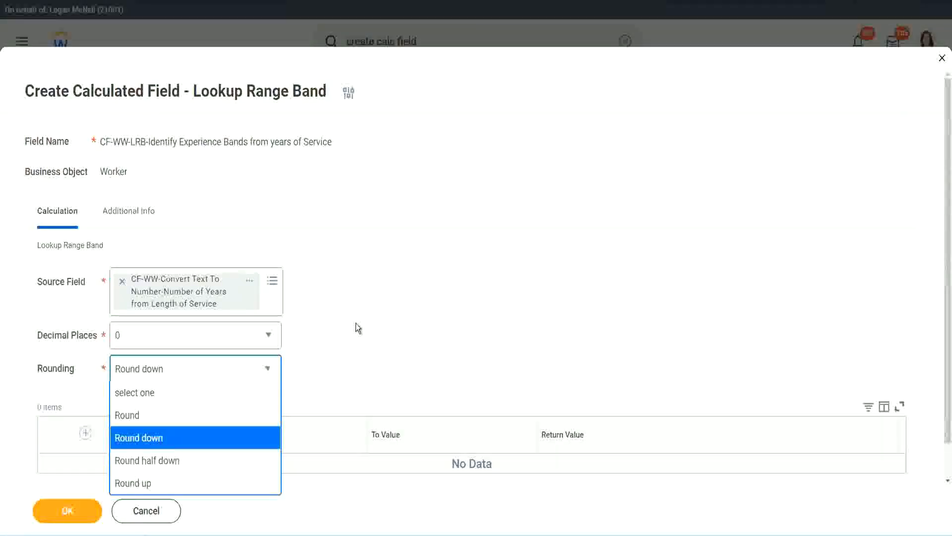
{"action": "left_click", "coordinate": [335, 365]}
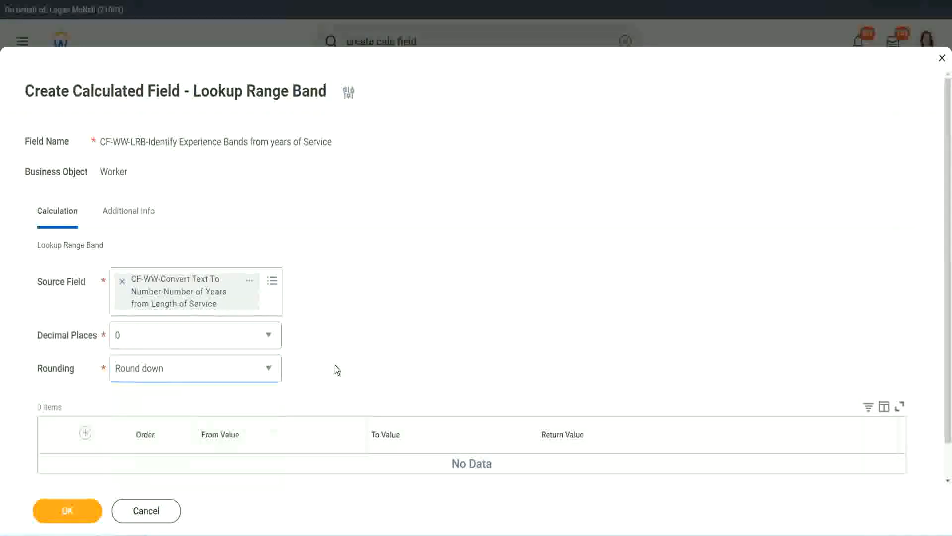
{"action": "left_click", "coordinate": [161, 371]}
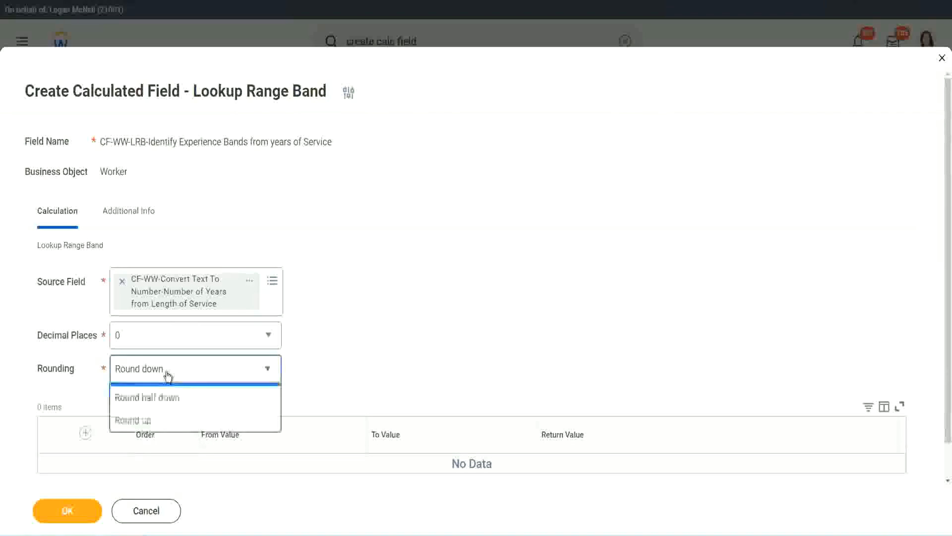
{"action": "left_click", "coordinate": [158, 416]}
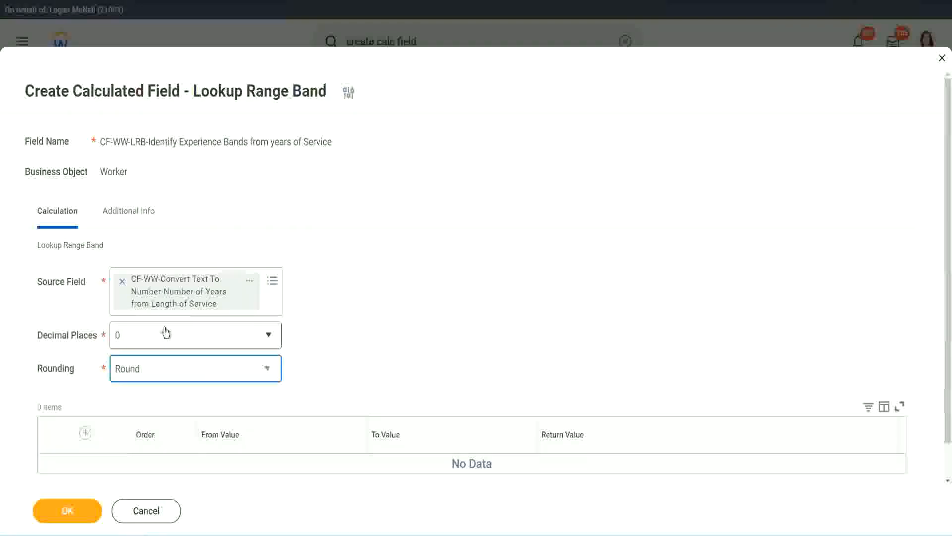
Add a first range row from 0 to 7 with the return value Amateur
{"action": "left_click", "coordinate": [87, 433]}
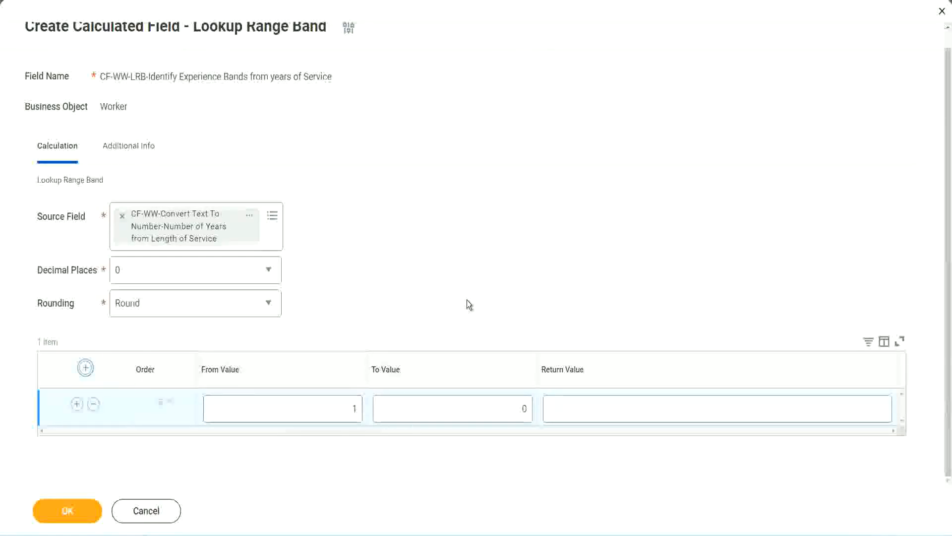
{"action": "left_click", "coordinate": [346, 413]}
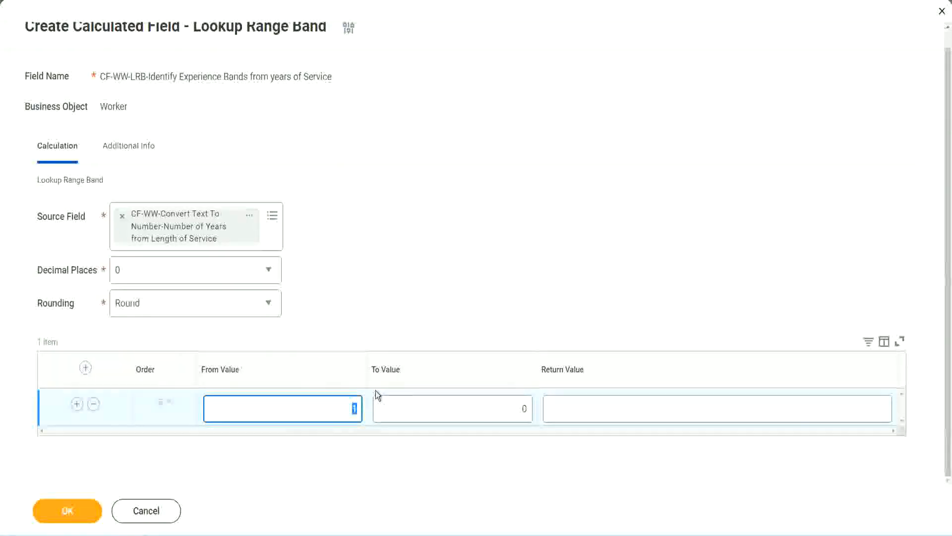
{"action": "key", "text": "Tab"}
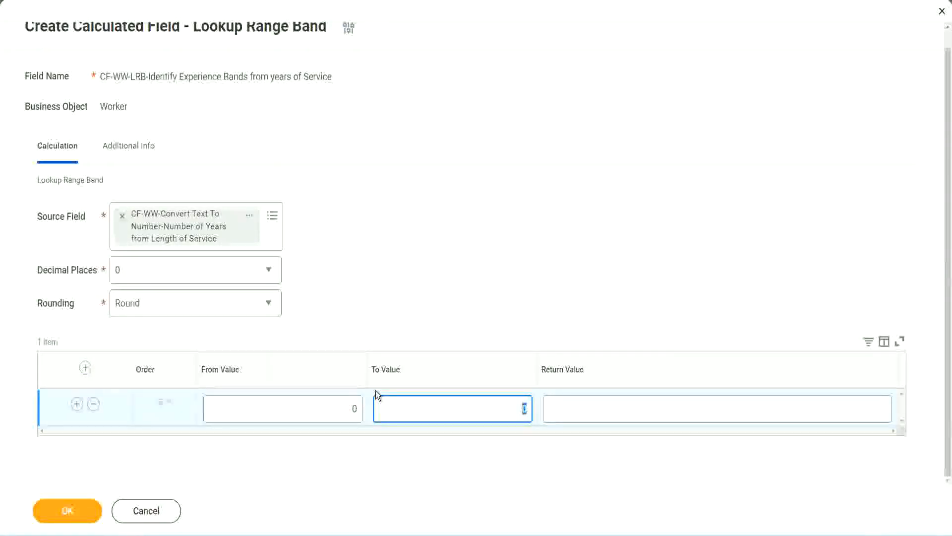
{"action": "type", "text": "7"}
{"action": "key", "text": "Tab"}
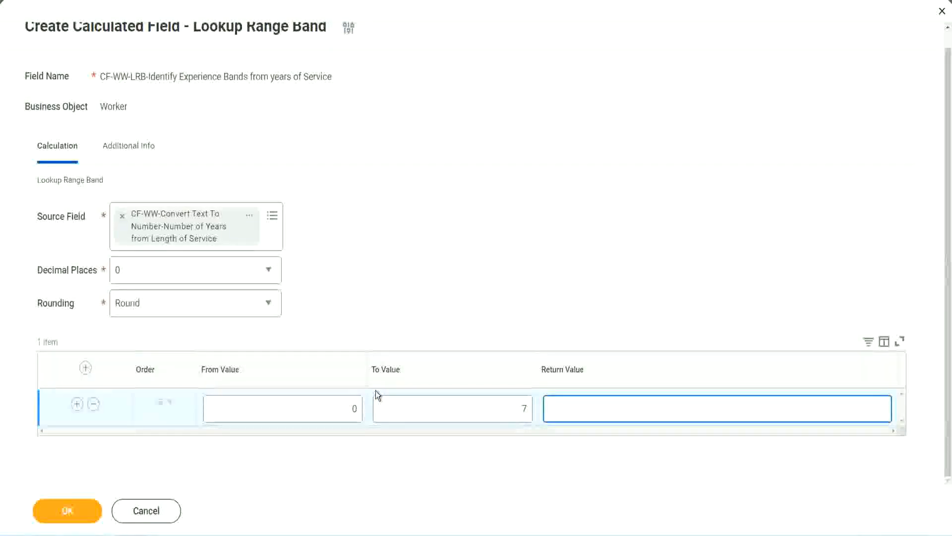
{"action": "type", "text": "Amateur"}
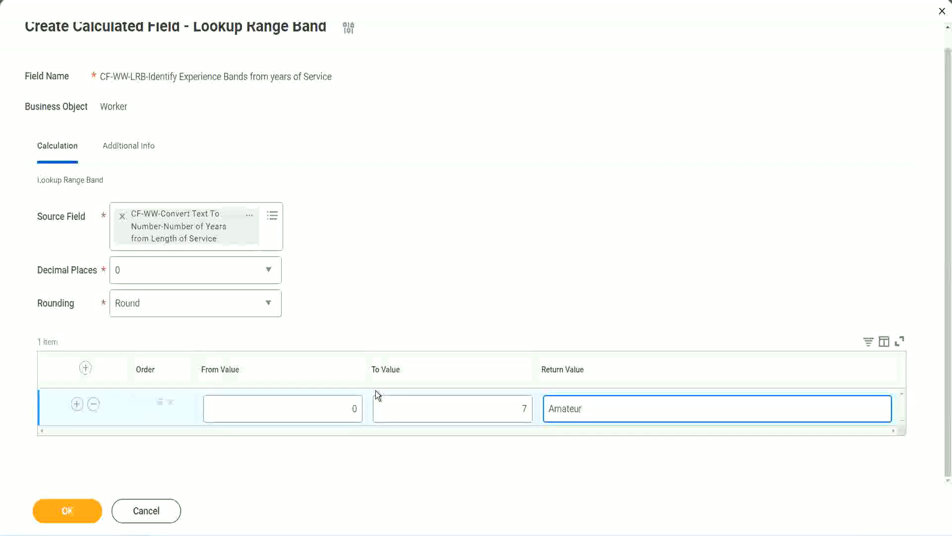
{"action": "left_click", "coordinate": [329, 416]}
{"action": "left_click", "coordinate": [510, 400]}
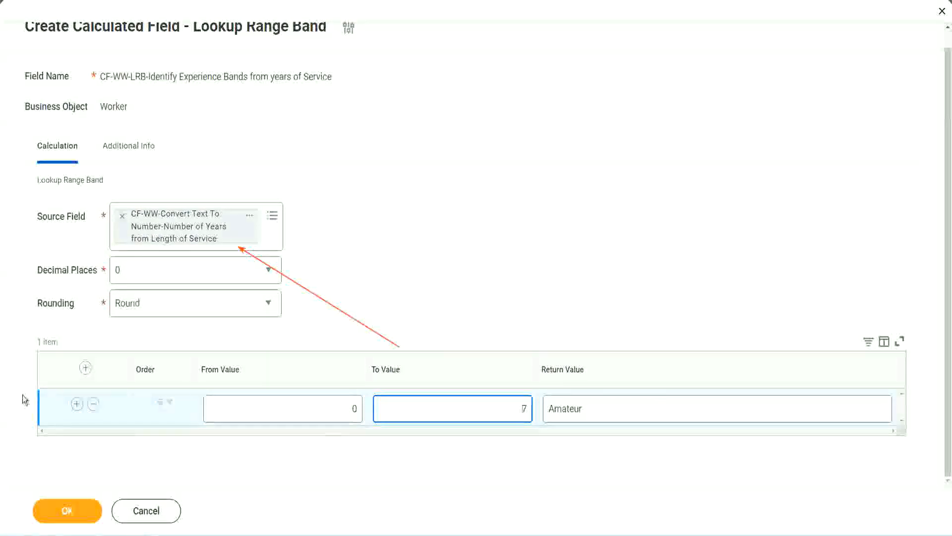
Add a second range row from 8 to 15 with the return value Experienced
{"action": "left_click", "coordinate": [77, 404]}
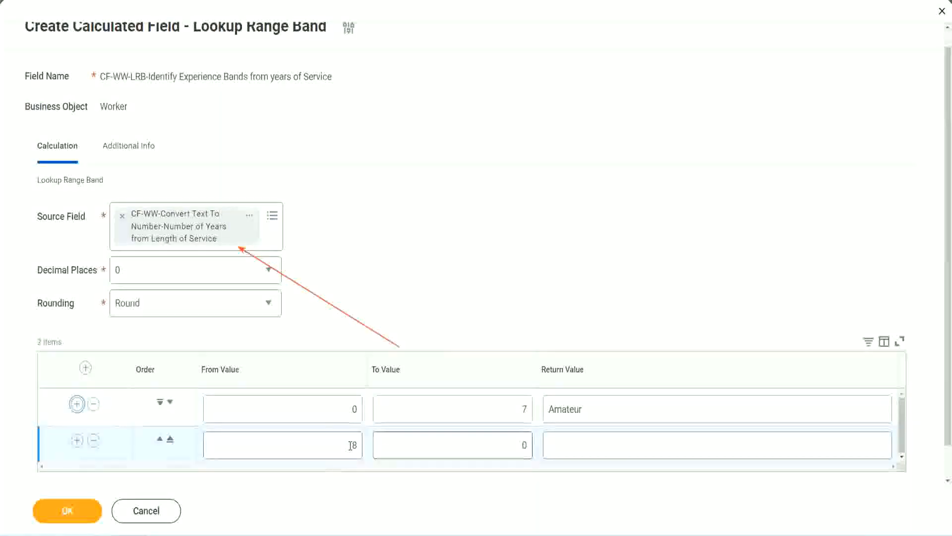
{"action": "double_click", "coordinate": [354, 445]}
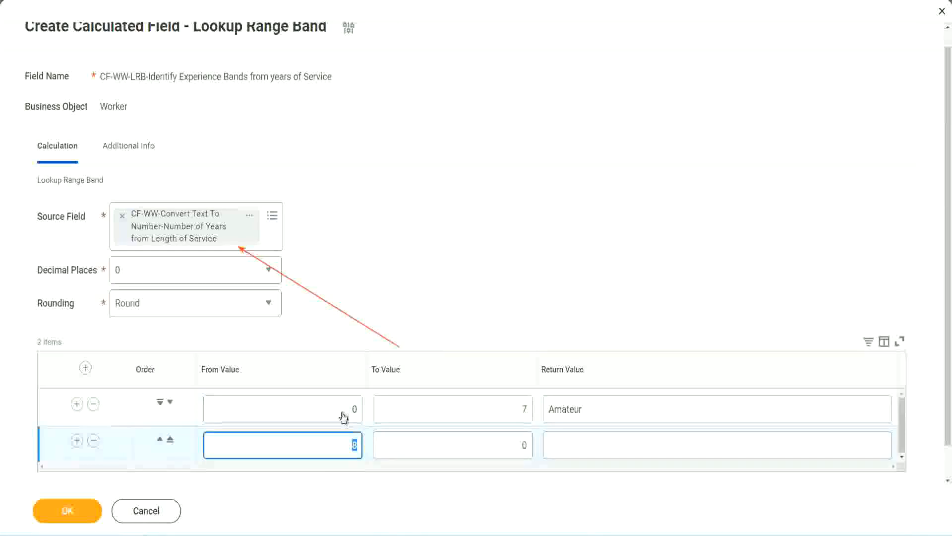
{"action": "left_click", "coordinate": [496, 412]}
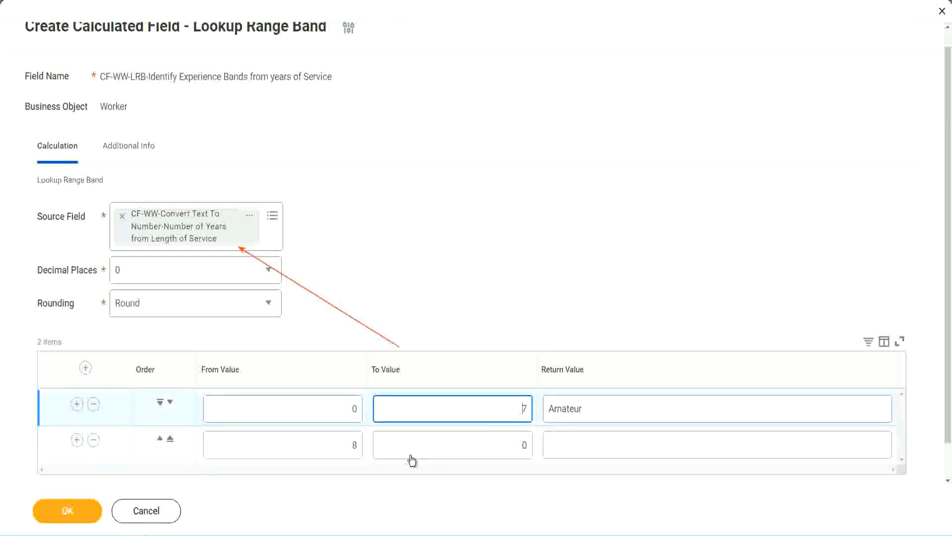
{"action": "double_click", "coordinate": [337, 445]}
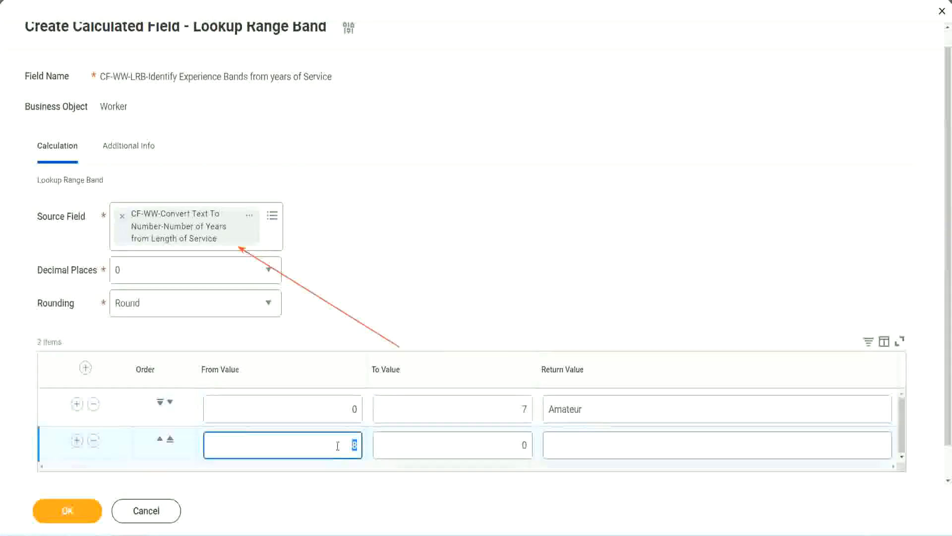
{"action": "left_click", "coordinate": [336, 445]}
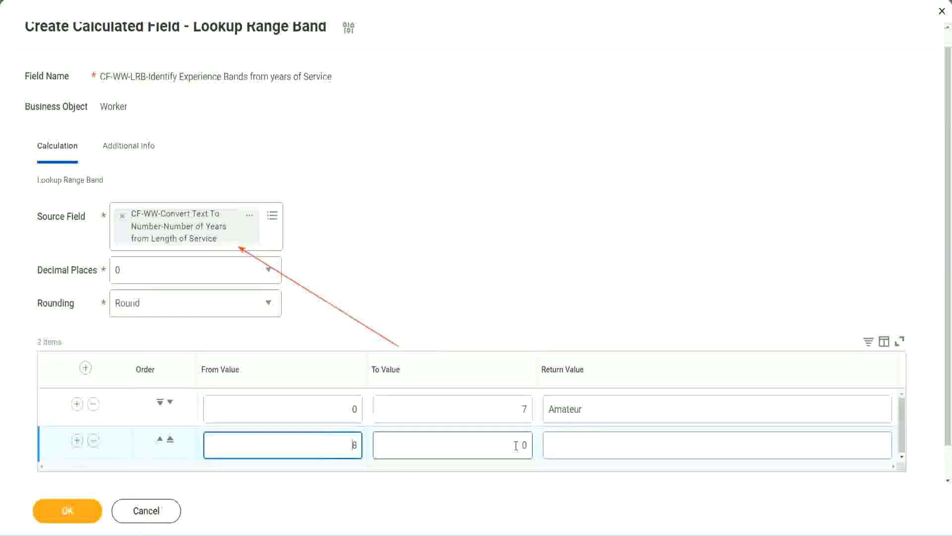
{"action": "left_click", "coordinate": [515, 445]}
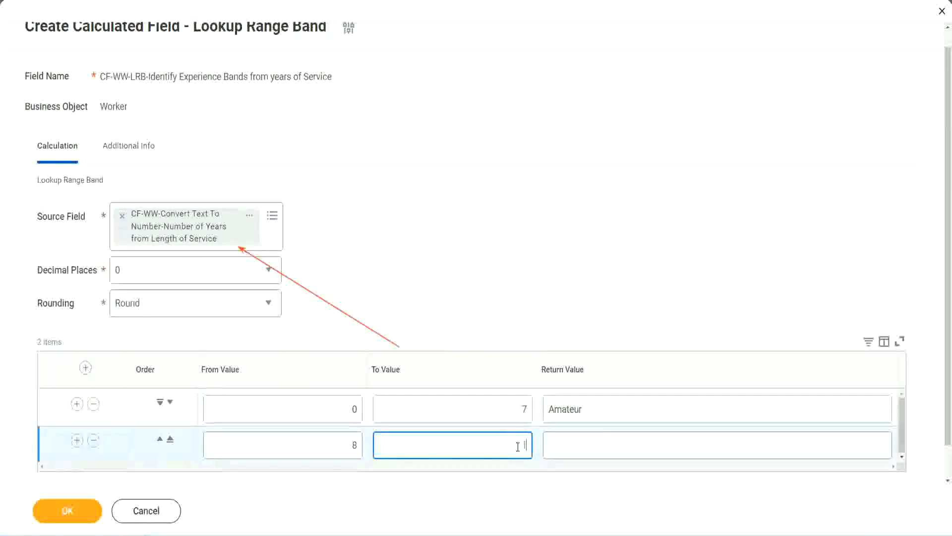
{"action": "type", "text": "15"}
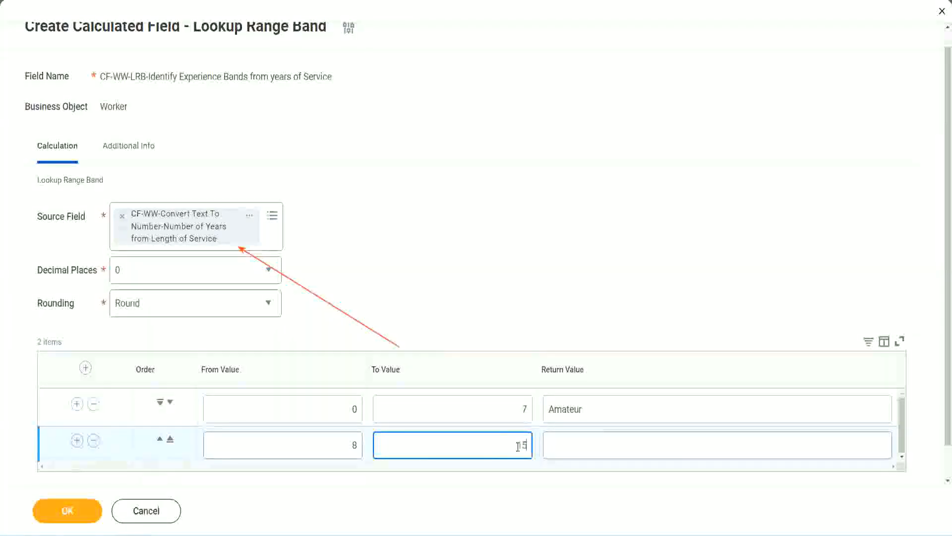
{"action": "left_click", "coordinate": [587, 442]}
{"action": "type", "text": "Ex"}
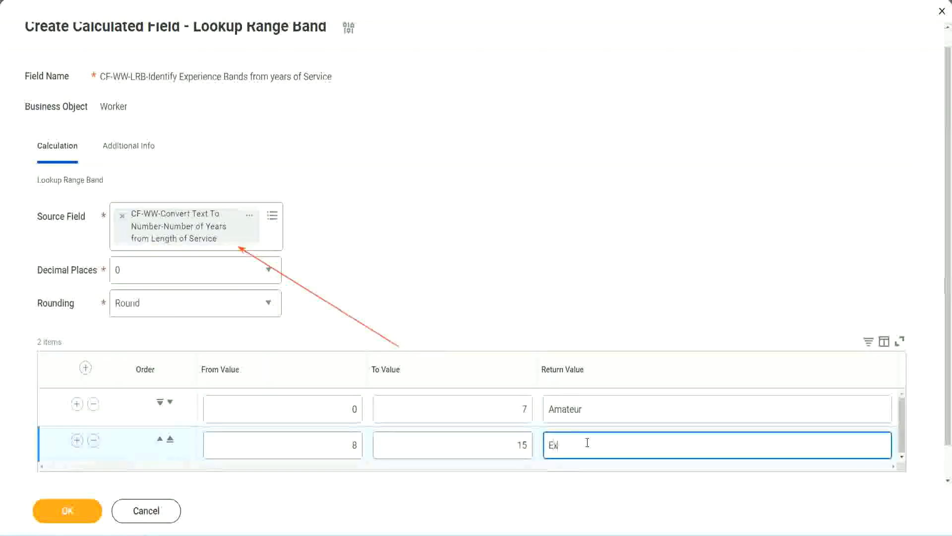
{"action": "type", "text": "perienced"}
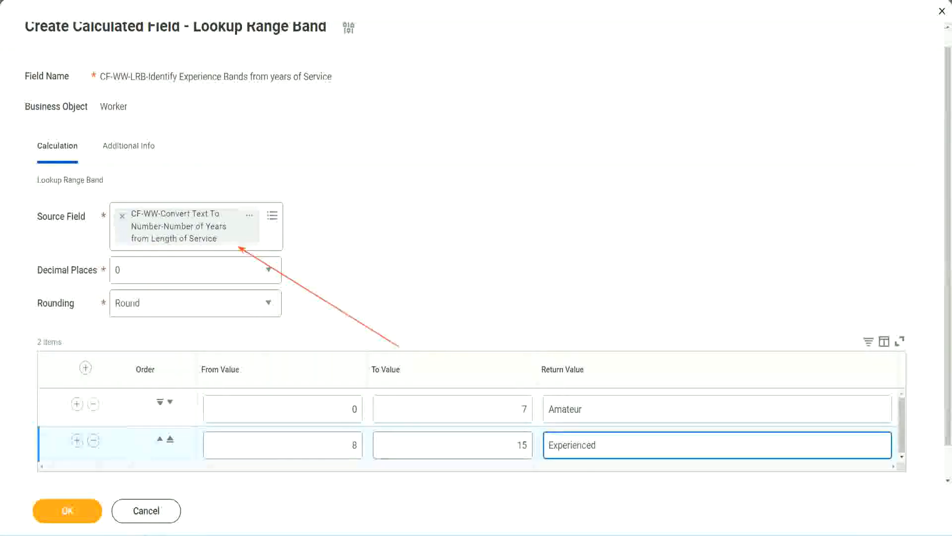
Add a third range row from 16 to 30 with the return value Senior
{"action": "left_click", "coordinate": [77, 440]}
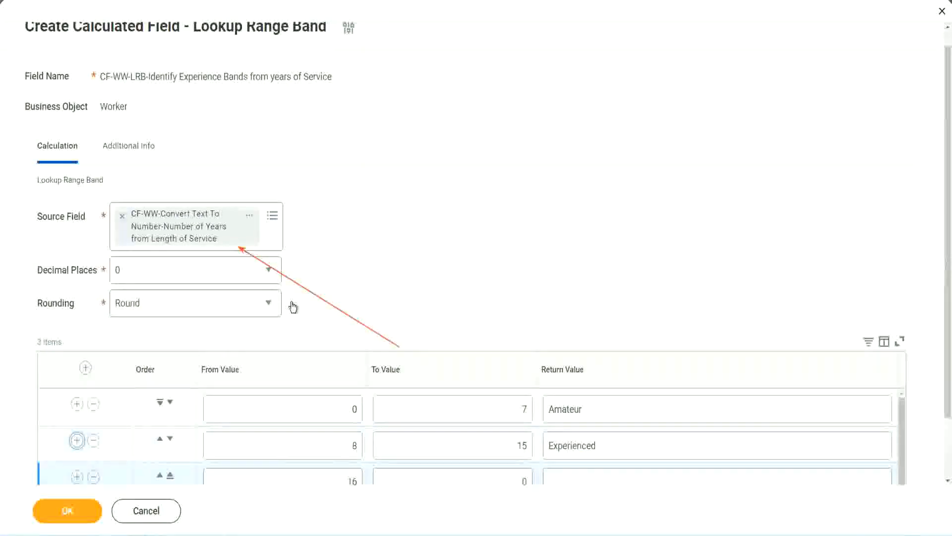
{"action": "scroll", "coordinate": [291, 308], "scroll_direction": "down", "scroll_amount": 2}
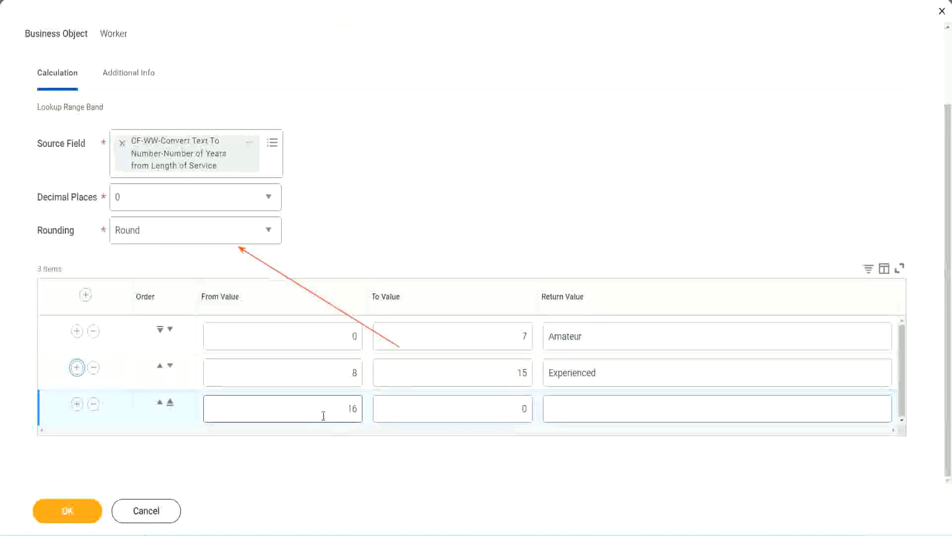
{"action": "left_click", "coordinate": [477, 409]}
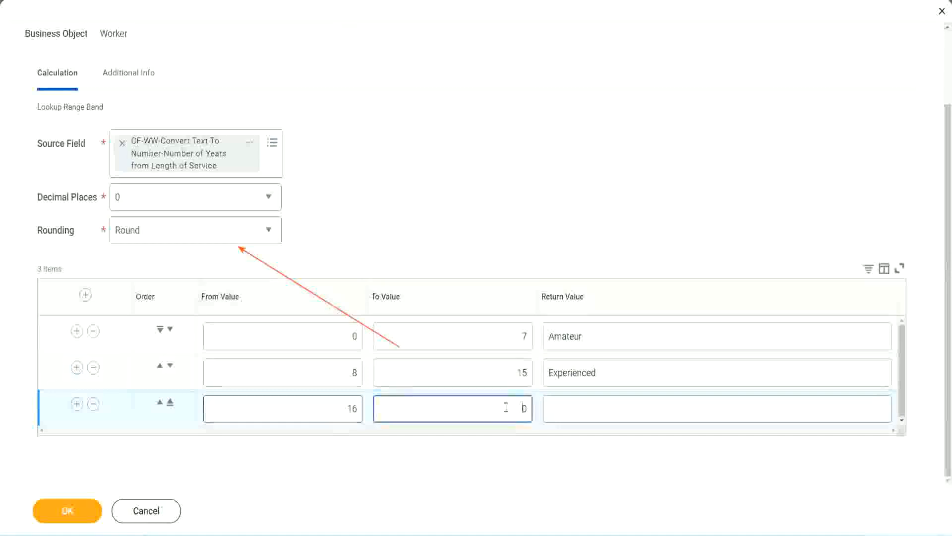
{"action": "type", "text": "3"}
{"action": "key", "text": "Tab"}
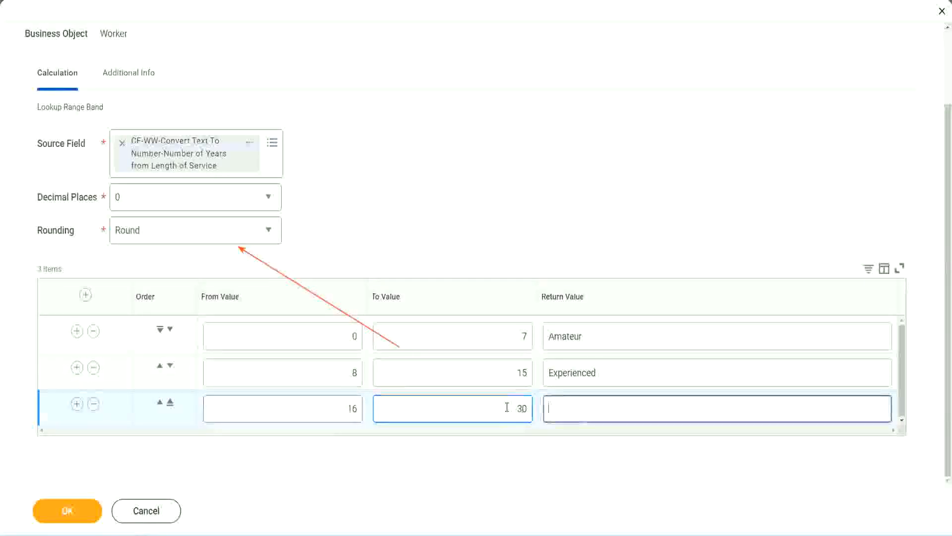
{"action": "type", "text": "L"}
{"action": "key", "text": "BackSpace"}
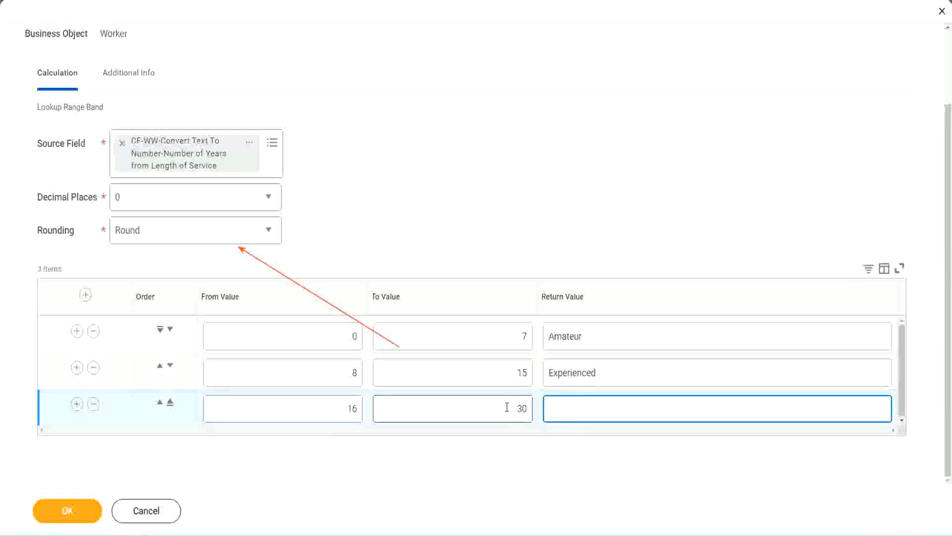
{"action": "type", "text": "Senior"}
Add a fourth range row from 31 to 1000 with the return value Legend
{"action": "left_click", "coordinate": [77, 404]}
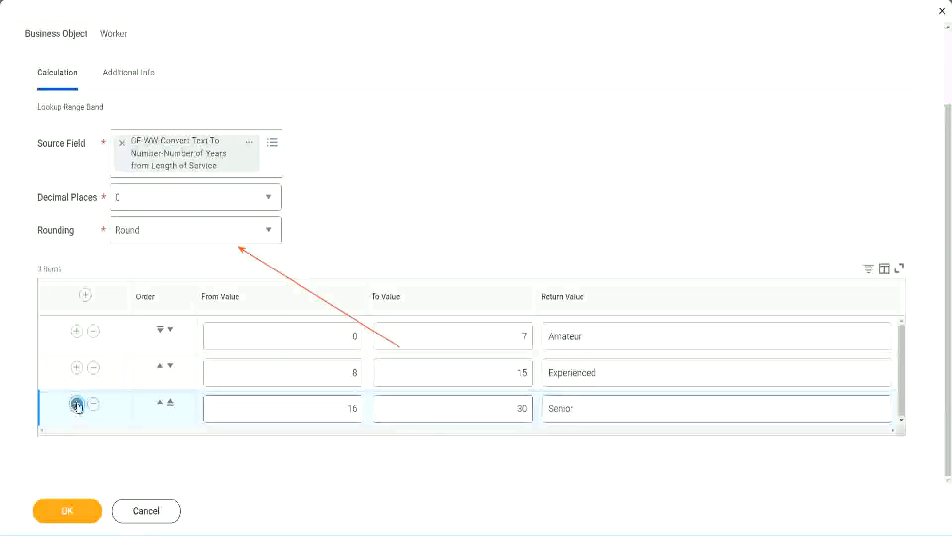
{"action": "scroll", "coordinate": [185, 379], "scroll_direction": "down", "scroll_amount": 1}
{"action": "double_click", "coordinate": [317, 403]}
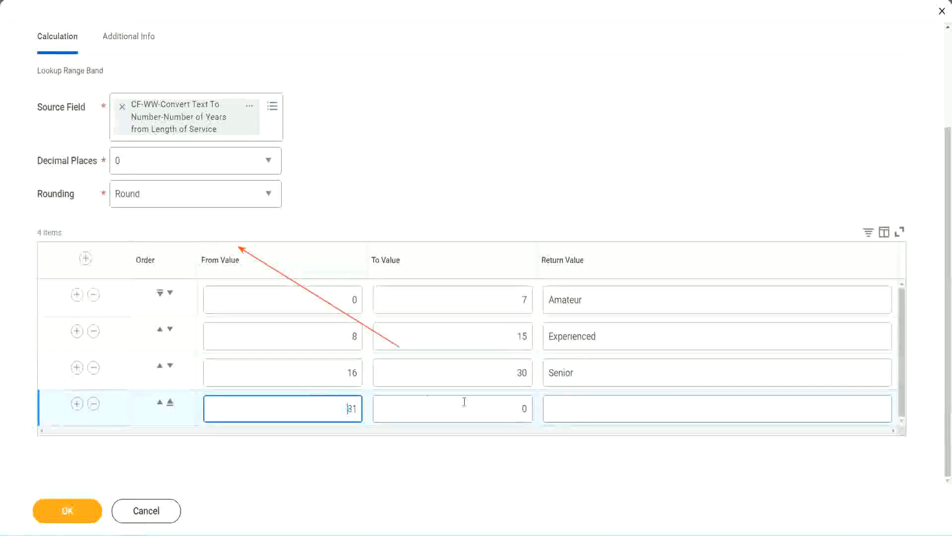
{"action": "left_click", "coordinate": [512, 408]}
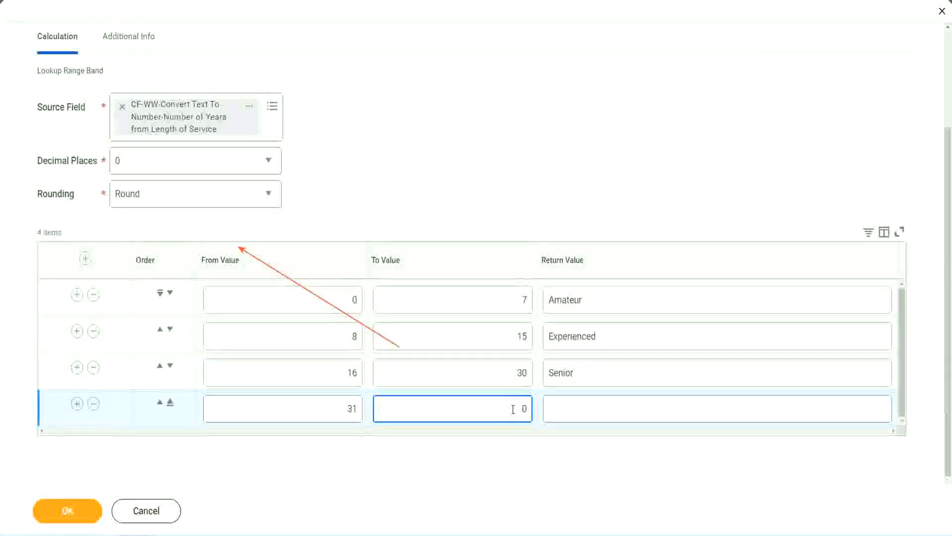
{"action": "type", "text": "1000"}
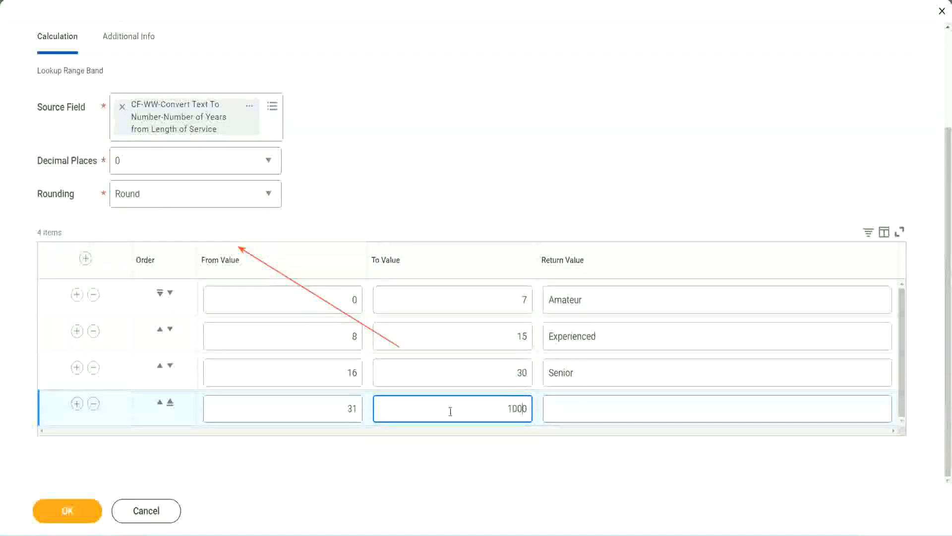
{"action": "left_click_drag", "start_coordinate": [495, 400], "coordinate": [553, 402]}
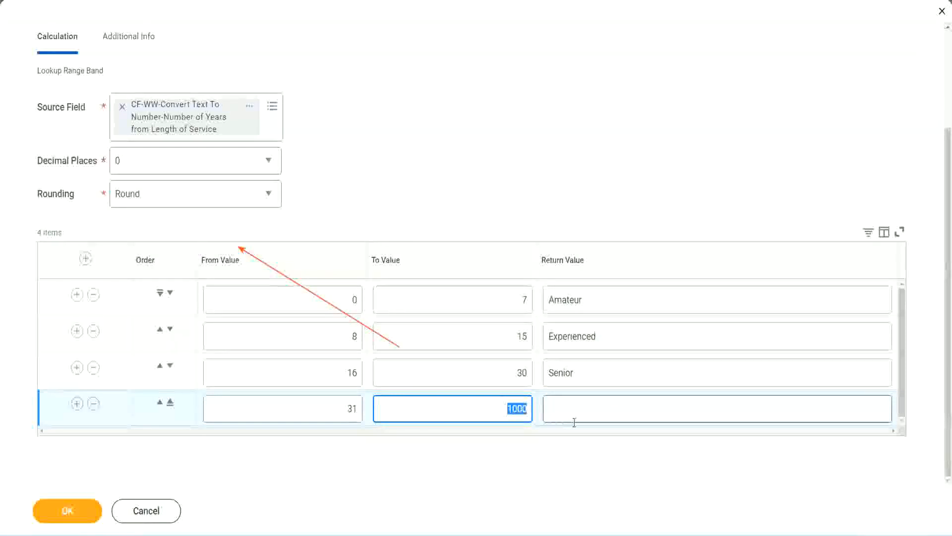
{"action": "left_click", "coordinate": [505, 404]}
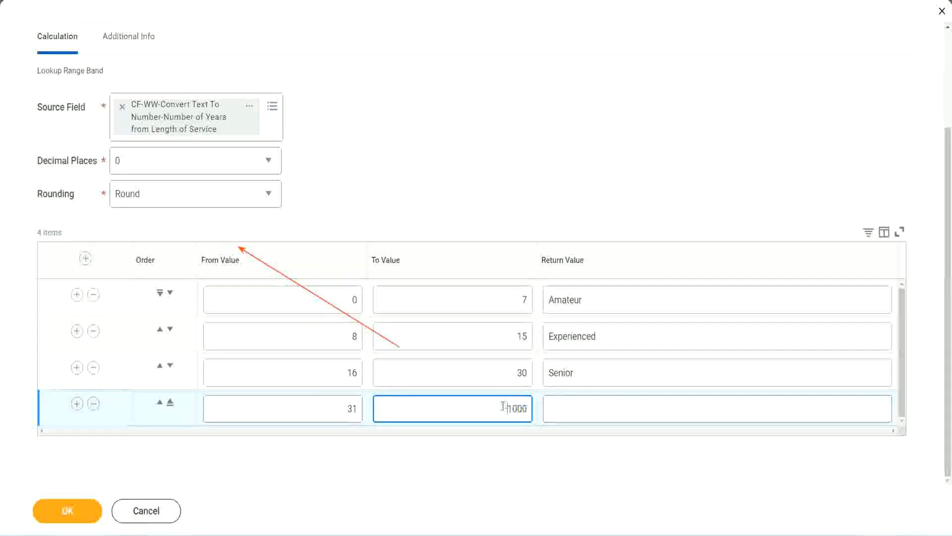
{"action": "left_click_drag", "start_coordinate": [499, 405], "coordinate": [534, 405]}
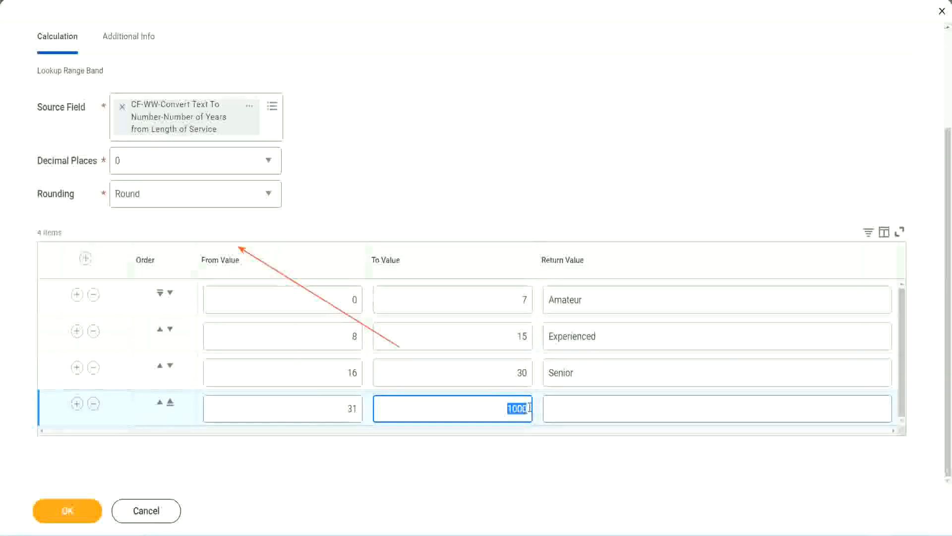
{"action": "left_click", "coordinate": [594, 409]}
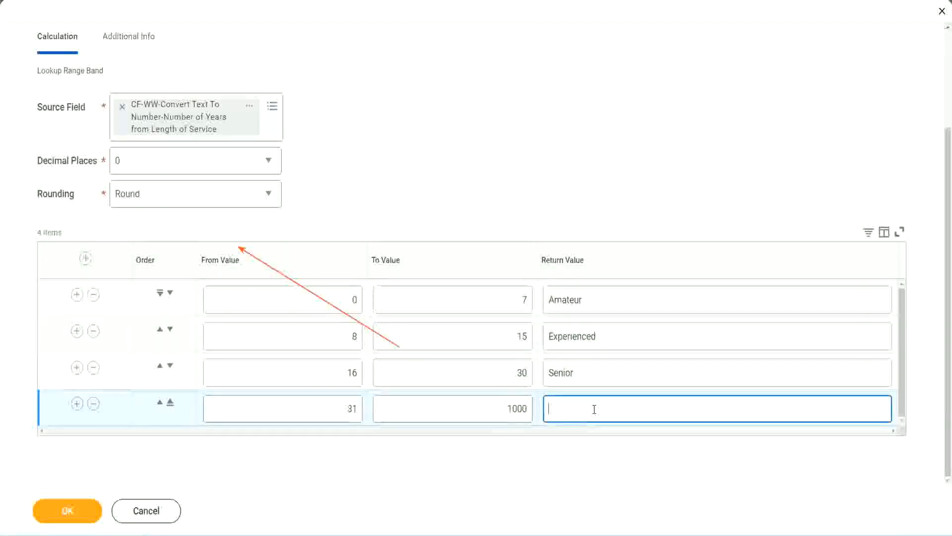
{"action": "type", "text": "Legend"}
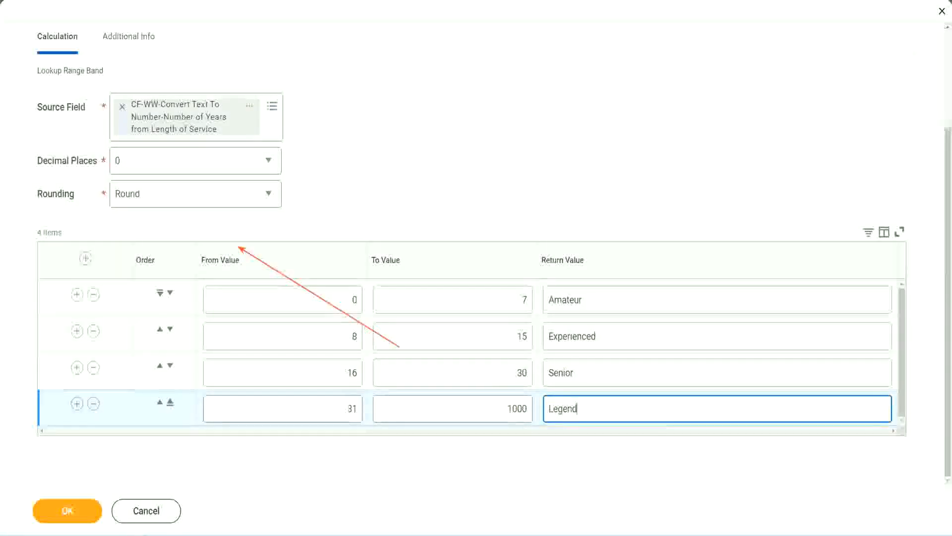
Review the from, to and return values of the four range rows
{"action": "left_click", "coordinate": [445, 167]}
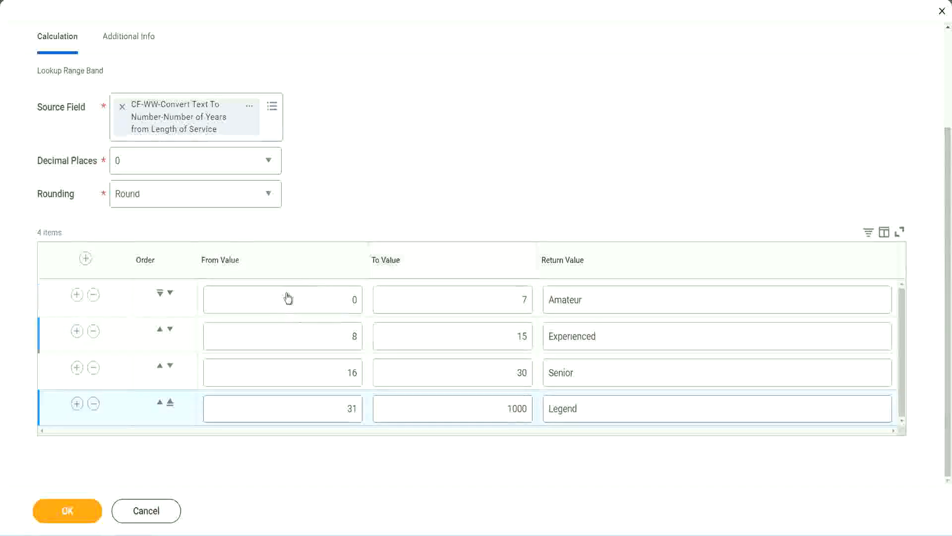
{"action": "double_click", "coordinate": [616, 299]}
{"action": "double_click", "coordinate": [615, 336]}
{"action": "double_click", "coordinate": [599, 383]}
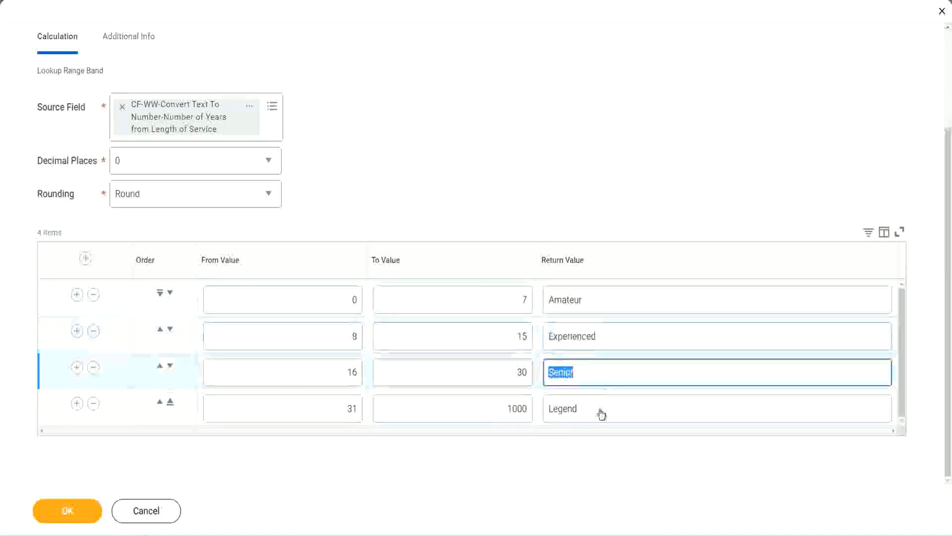
{"action": "double_click", "coordinate": [599, 412]}
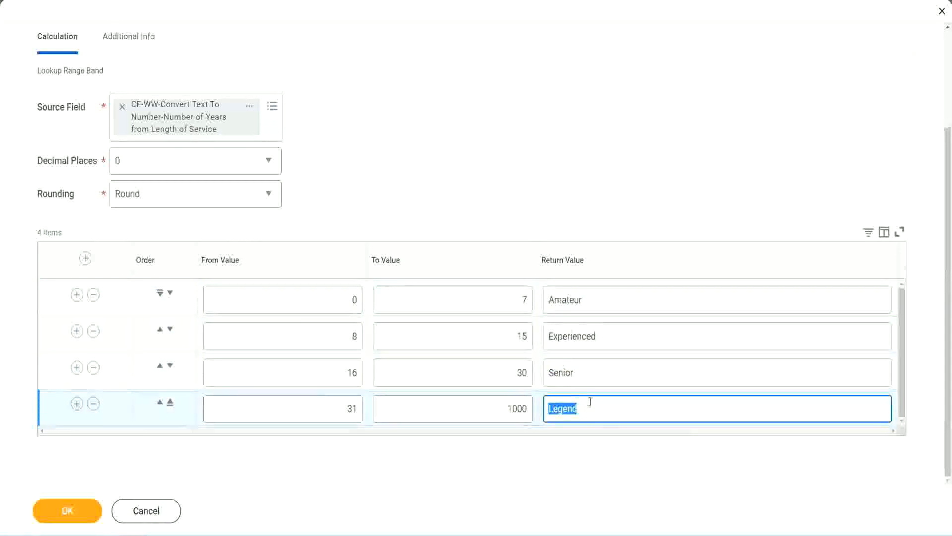
{"action": "left_click", "coordinate": [312, 302]}
{"action": "left_click", "coordinate": [511, 297]}
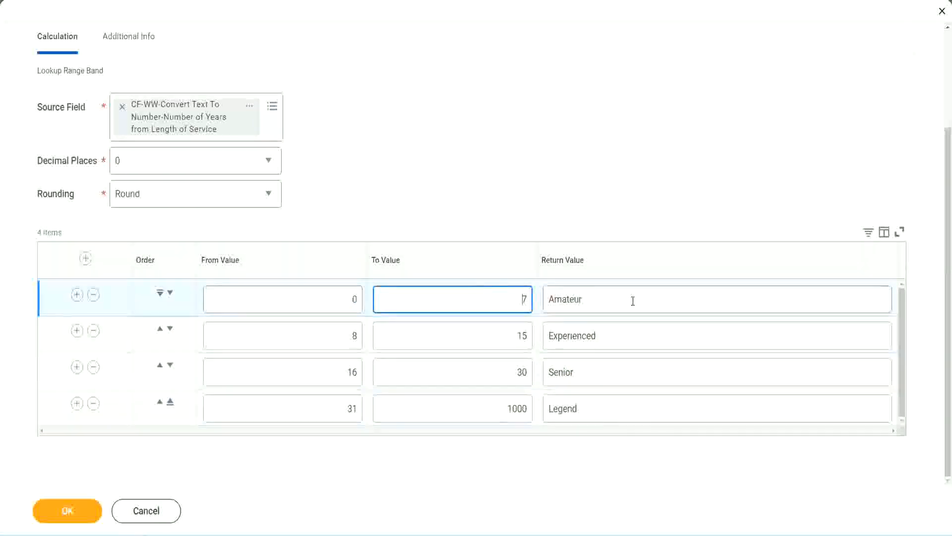
{"action": "double_click", "coordinate": [632, 300]}
{"action": "double_click", "coordinate": [610, 336]}
{"action": "double_click", "coordinate": [602, 377]}
{"action": "double_click", "coordinate": [599, 407]}
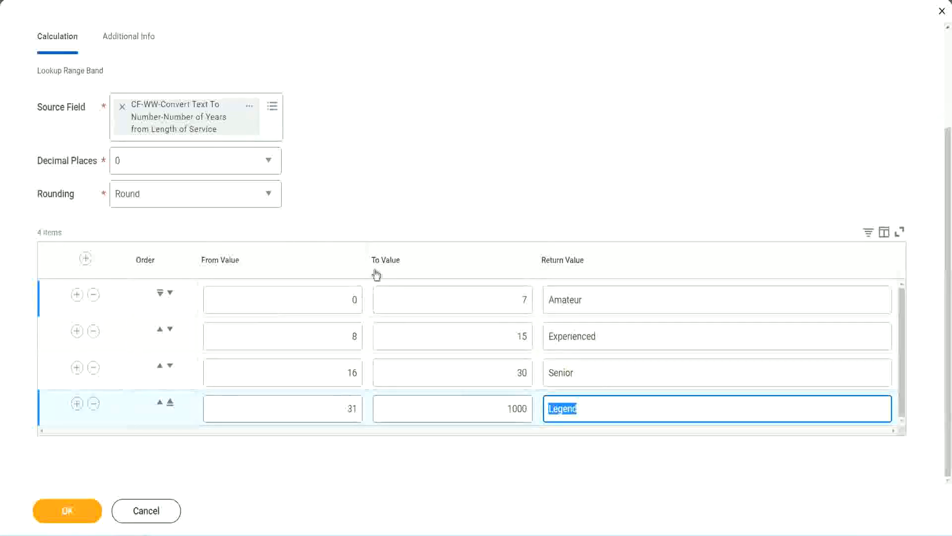
{"action": "left_click", "coordinate": [442, 209]}
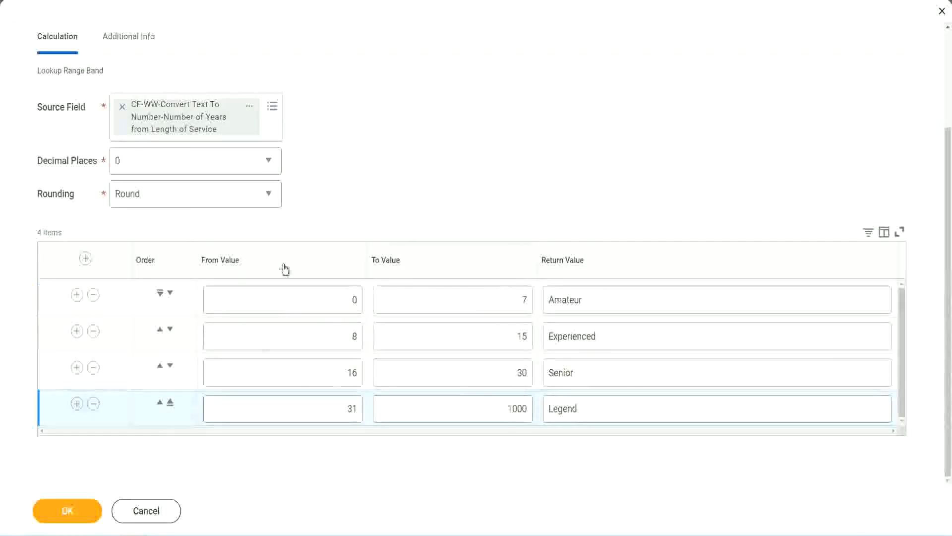
Save the Lookup Range Band calculated field and copy its name from the save confirmation
{"action": "left_click", "coordinate": [66, 509]}
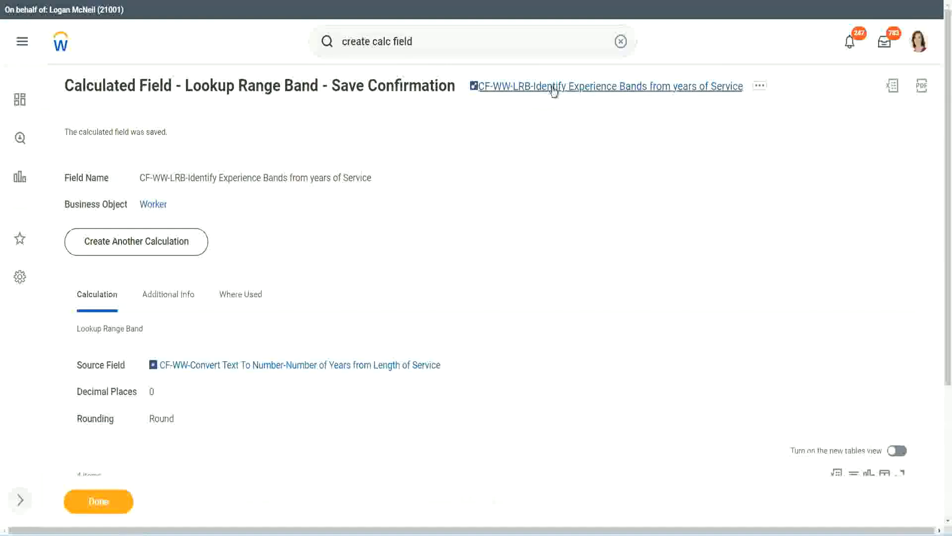
{"action": "right_click", "coordinate": [552, 92]}
{"action": "left_click", "coordinate": [564, 145]}
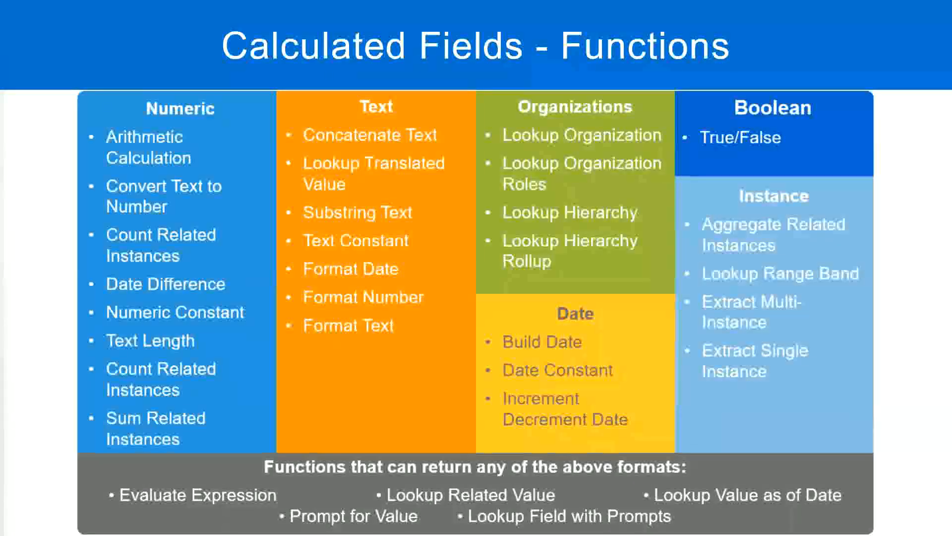
Switch to the Notepad++ notes and add 10,000 USD a few lines below the Eval Expression entry
{"action": "key", "text": "alt+Tab"}
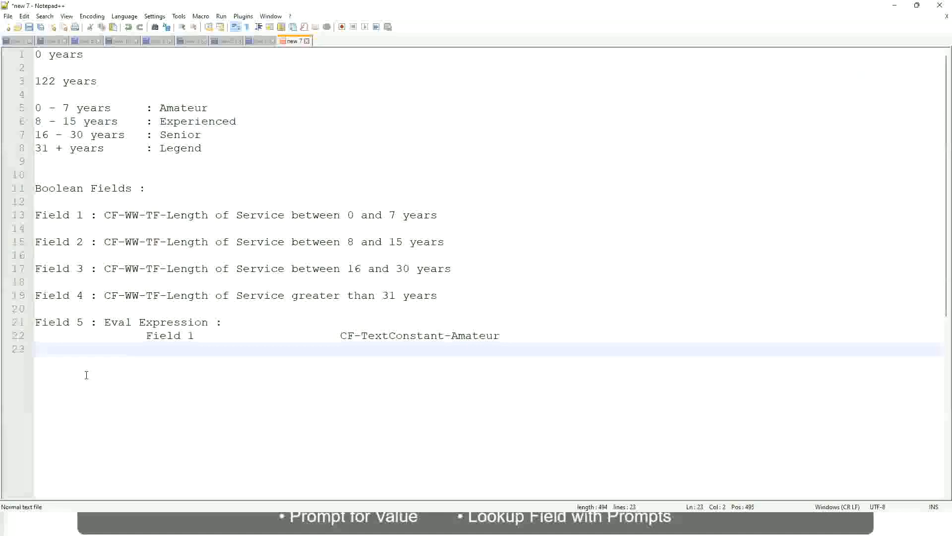
{"action": "key", "text": "Return"}
{"action": "key", "text": "Return"}
{"action": "key", "text": "Return"}
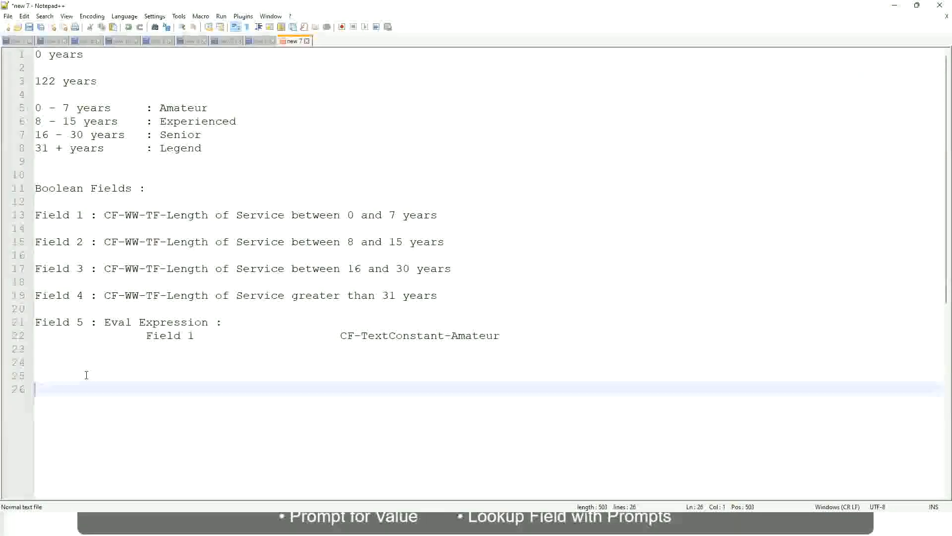
{"action": "type", "text": "10,000 USD"}
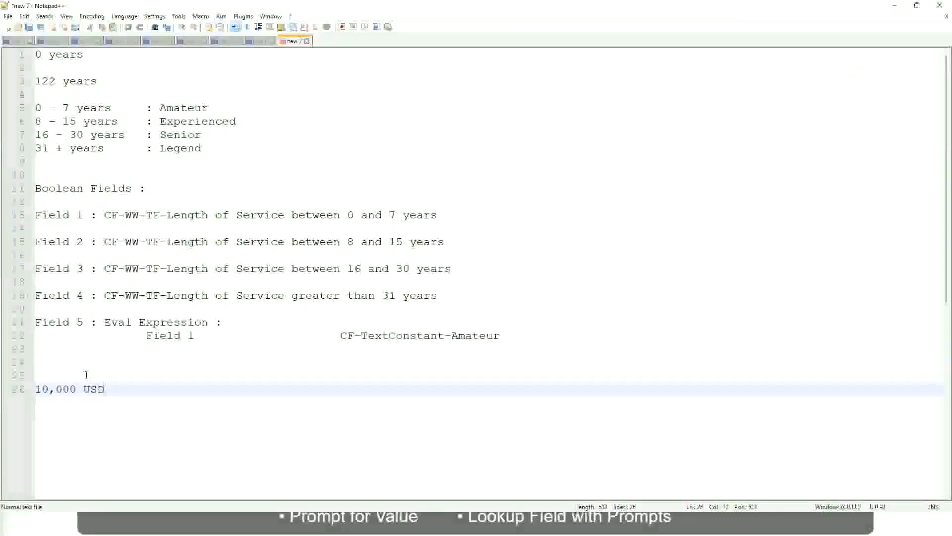
Enter 1,000,000 as a second amount on the 10,000 USD line, set well apart from the first
{"action": "key", "text": "Tab"}
{"action": "key", "text": "Tab"}
{"action": "key", "text": "Tab"}
{"action": "key", "text": "Tab"}
{"action": "key", "text": "Tab"}
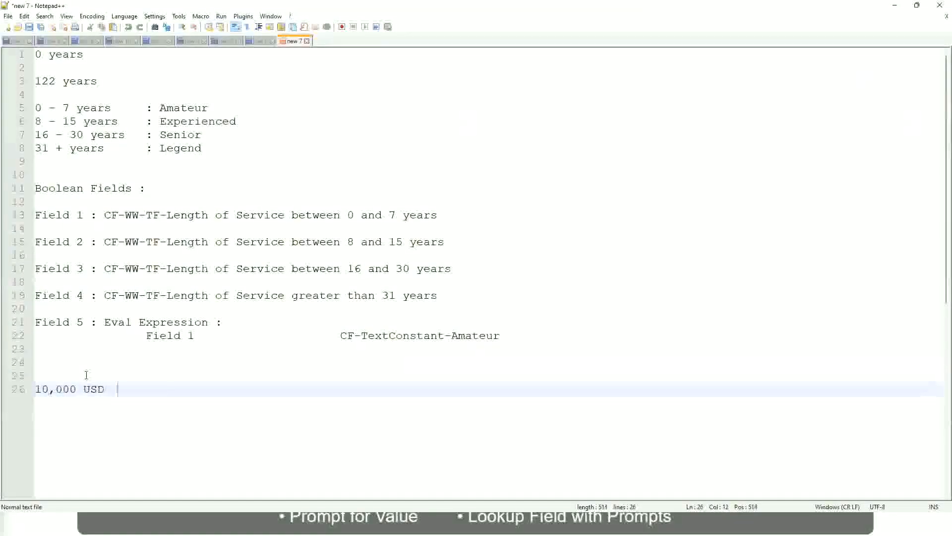
{"action": "key", "text": "Tab"}
{"action": "key", "text": "Tab"}
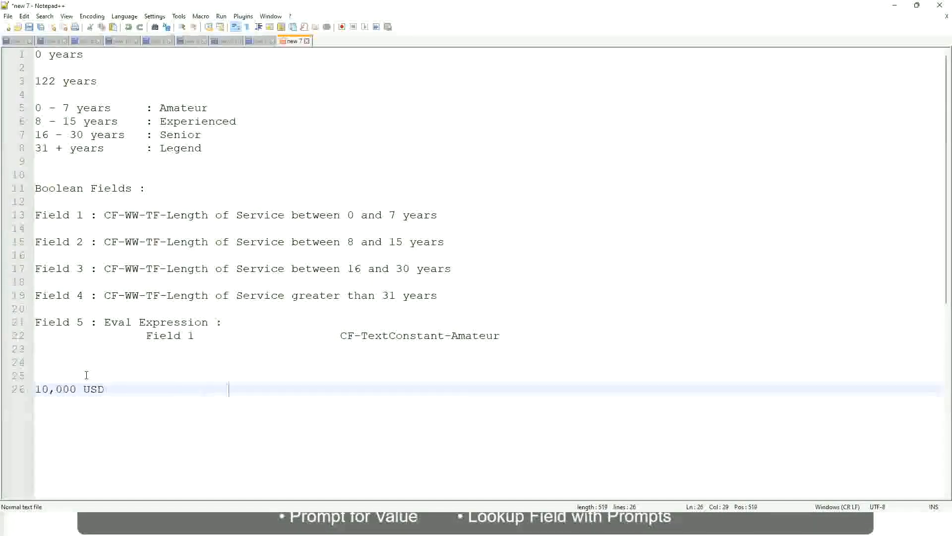
{"action": "type", "text": "1,00"}
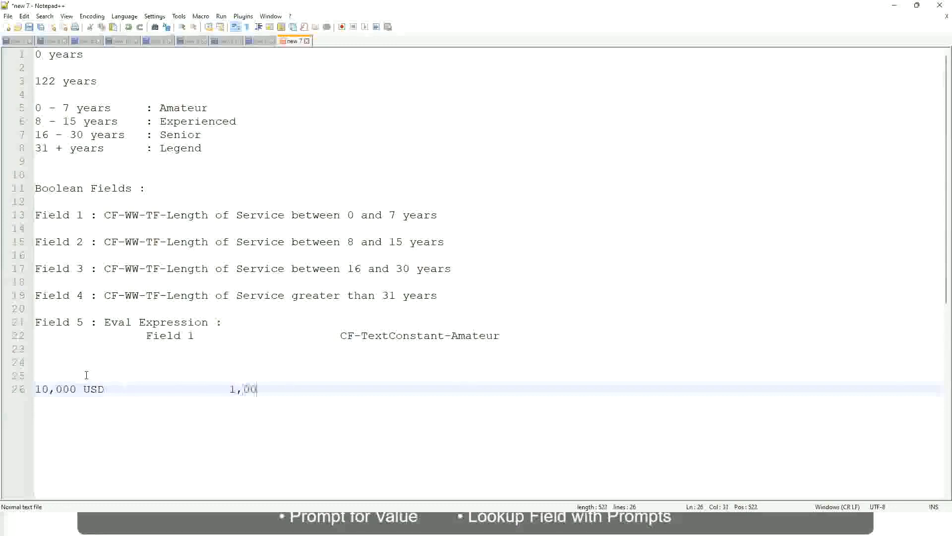
{"action": "type", "text": "0,000"}
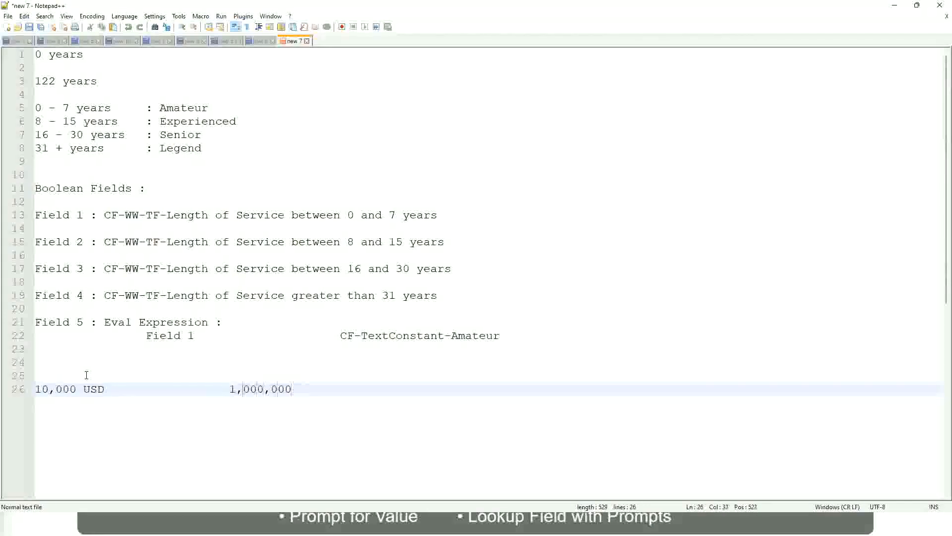
Append the currency USD to the 1,000,000 amount
{"action": "key", "text": "Left"}
{"action": "key", "text": "Left"}
{"action": "key", "text": "Left"}
{"action": "key", "text": "Left"}
{"action": "key", "text": "Left"}
{"action": "key", "text": "Right"}
{"action": "key", "text": "Right"}
{"action": "key", "text": "Right"}
{"action": "key", "text": "Right"}
{"action": "key", "text": "Right"}
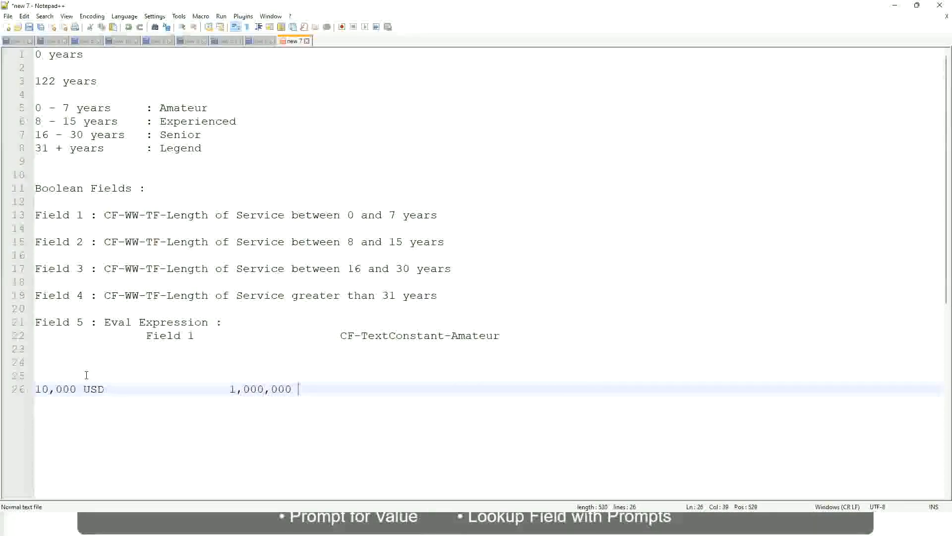
{"action": "type", "text": "USD"}
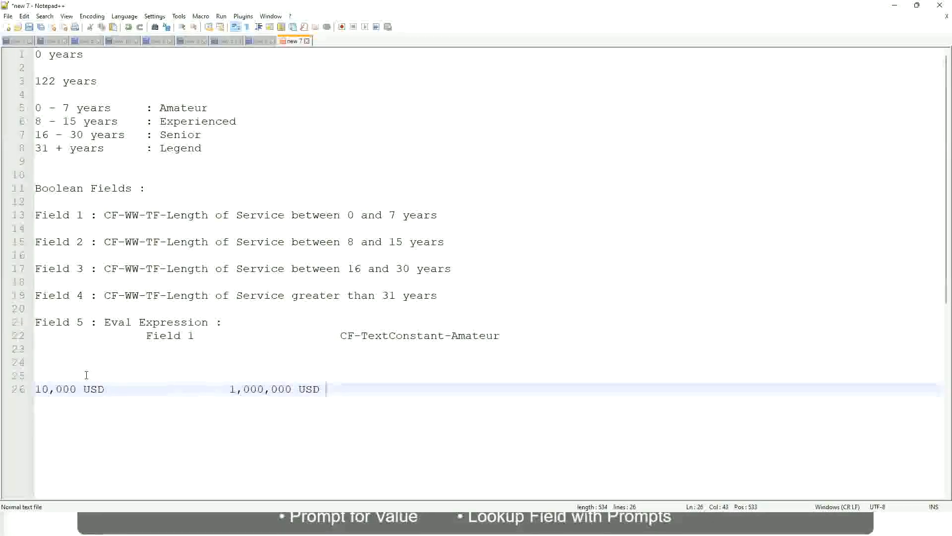
Add the range 10 - 50,000 with the label Low, leaving a blank line below the USD amounts
{"action": "key", "text": "Return"}
{"action": "key", "text": "Return"}
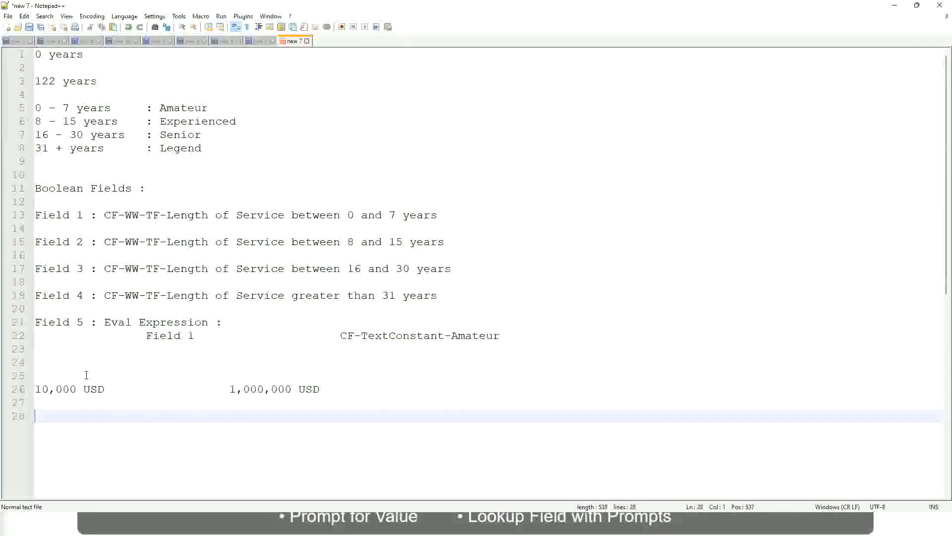
{"action": "type", "text": "10 - 50,000"}
{"action": "key", "text": "Tab"}
{"action": "key", "text": "Tab"}
{"action": "key", "text": "Tab"}
{"action": "key", "text": "Tab"}
{"action": "type", "text": ": Low"}
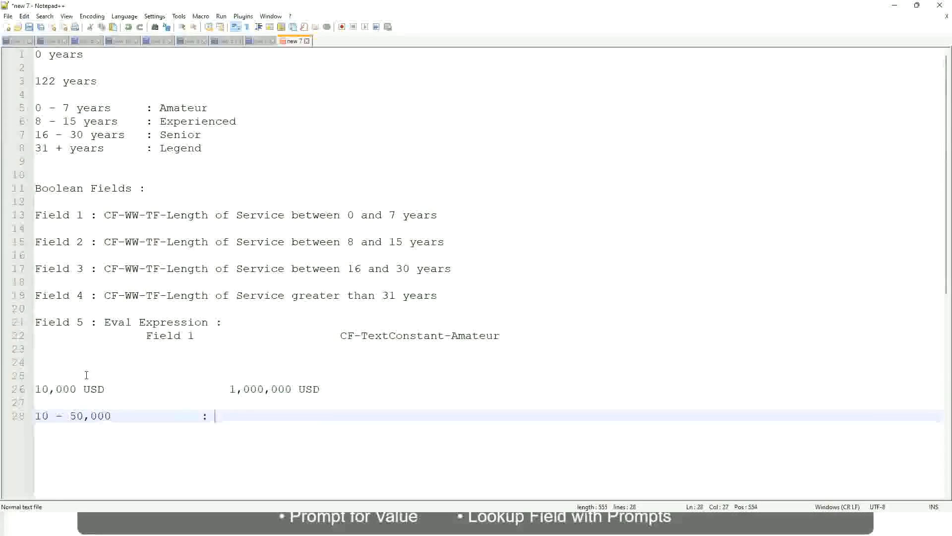
Add the range 50,001 - 150,000 with the label Medium directly below the Low range
{"action": "key", "text": "Return"}
{"action": "key", "text": "Return"}
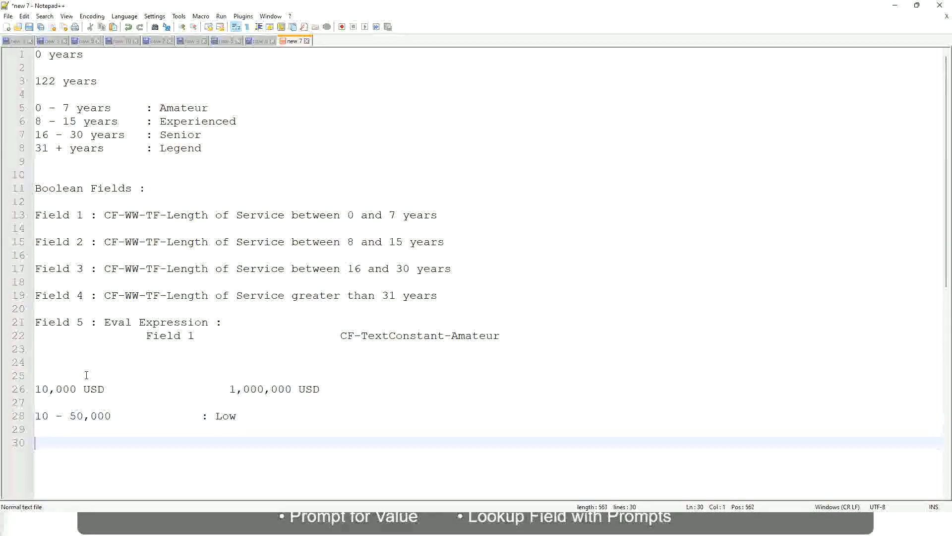
{"action": "key", "text": "Up"}
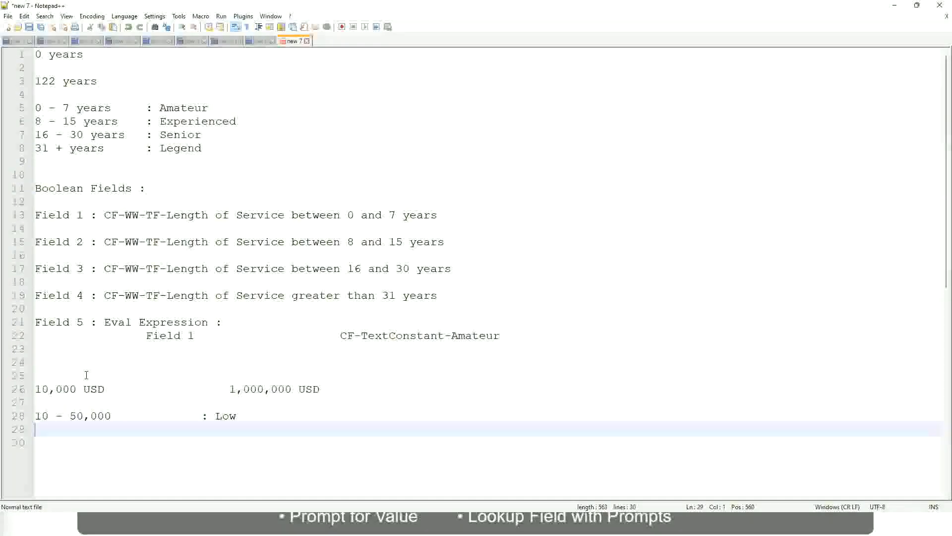
{"action": "type", "text": "50,001 "}
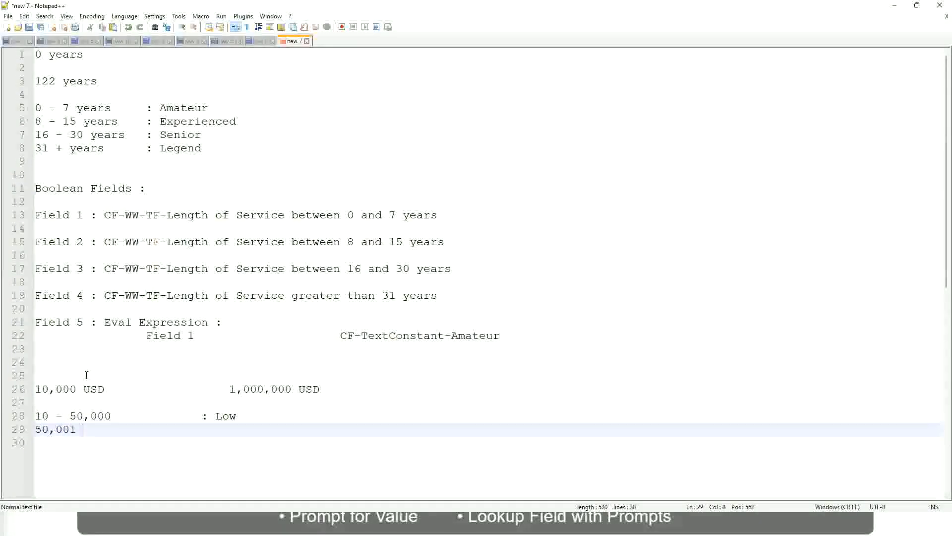
{"action": "type", "text": "- 150,000"}
{"action": "key", "text": "Tab"}
{"action": "key", "text": "Tab"}
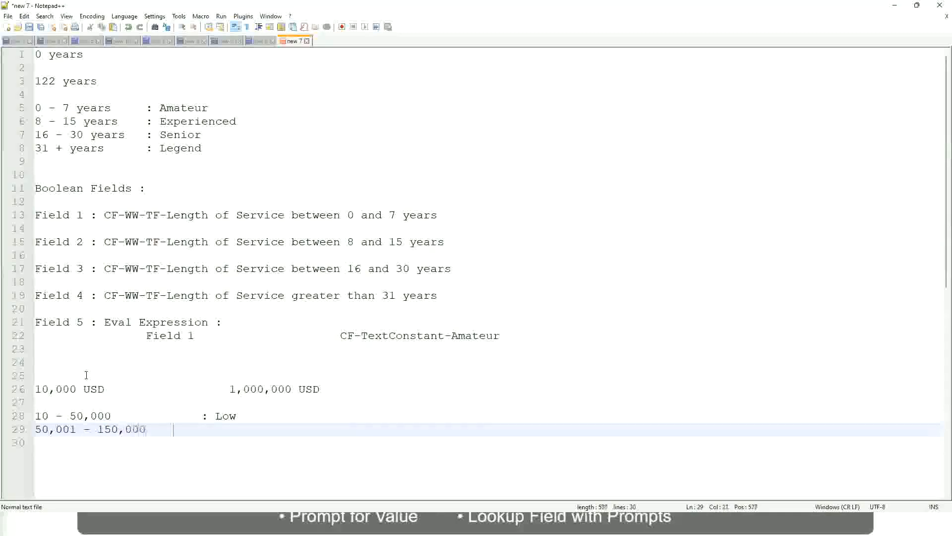
{"action": "type", "text": ": Med"}
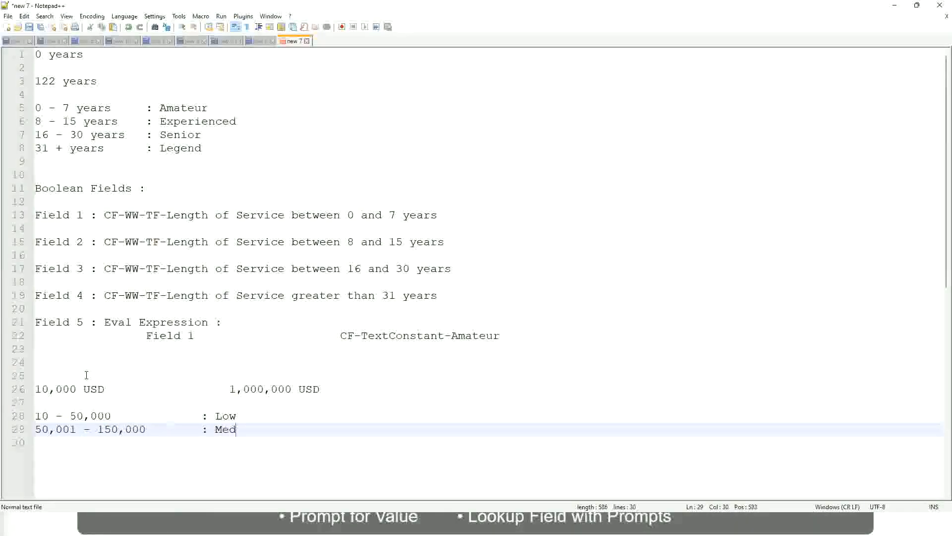
{"action": "type", "text": "ium"}
Add a third range, > 150,000, with the label High below the Medium range
{"action": "key", "text": "Return"}
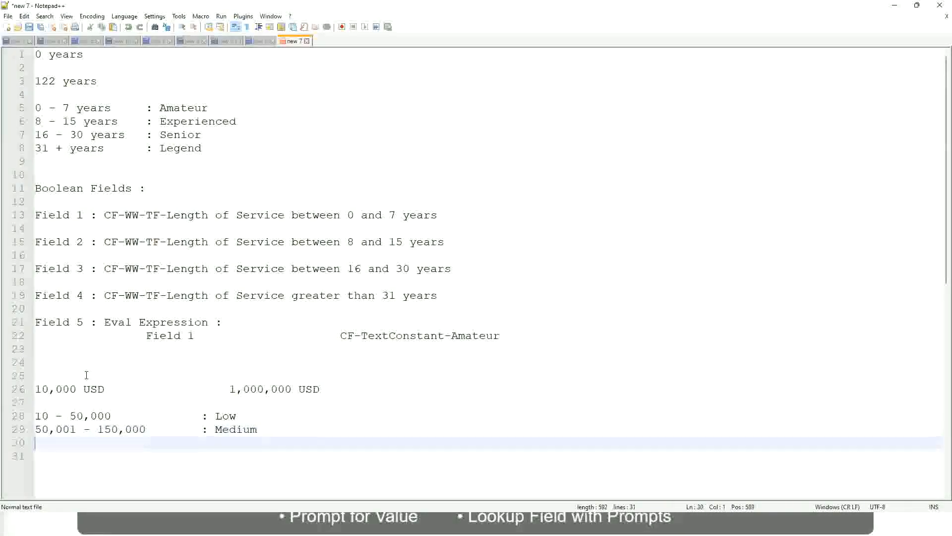
{"action": "type", "text": "> 150,000"}
{"action": "key", "text": "Tab"}
{"action": "key", "text": "Tab"}
{"action": "key", "text": "Tab"}
{"action": "key", "text": "Tab"}
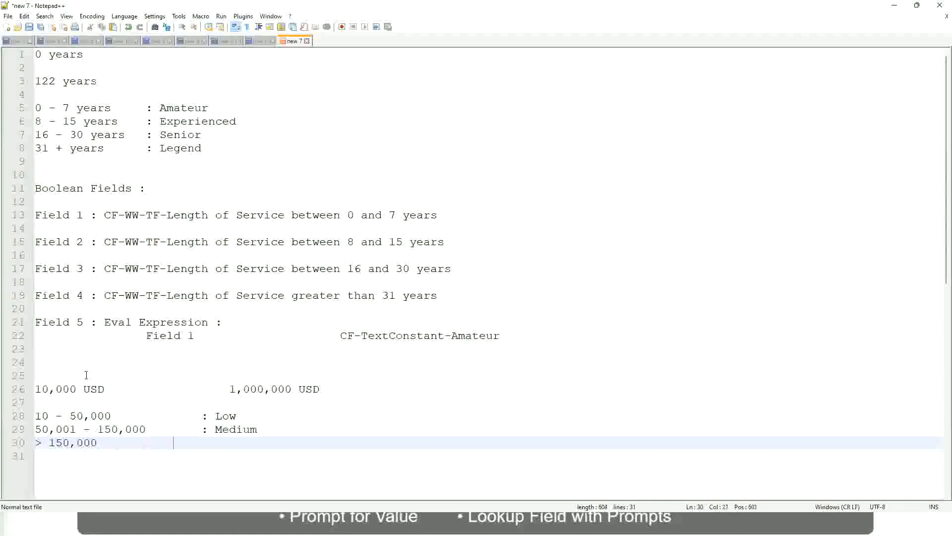
{"action": "type", "text": ": High"}
Review the two USD amounts against the Low, Medium and High salary ranges in the notes
{"action": "left_click", "coordinate": [31, 388]}
{"action": "left_click", "coordinate": [31, 388]}
{"action": "left_click", "coordinate": [40, 389]}
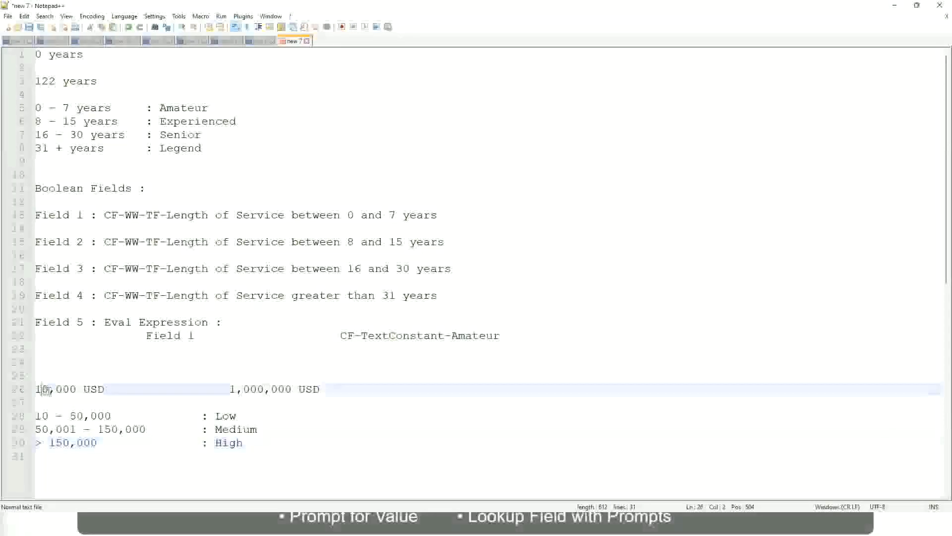
{"action": "double_click", "coordinate": [285, 390]}
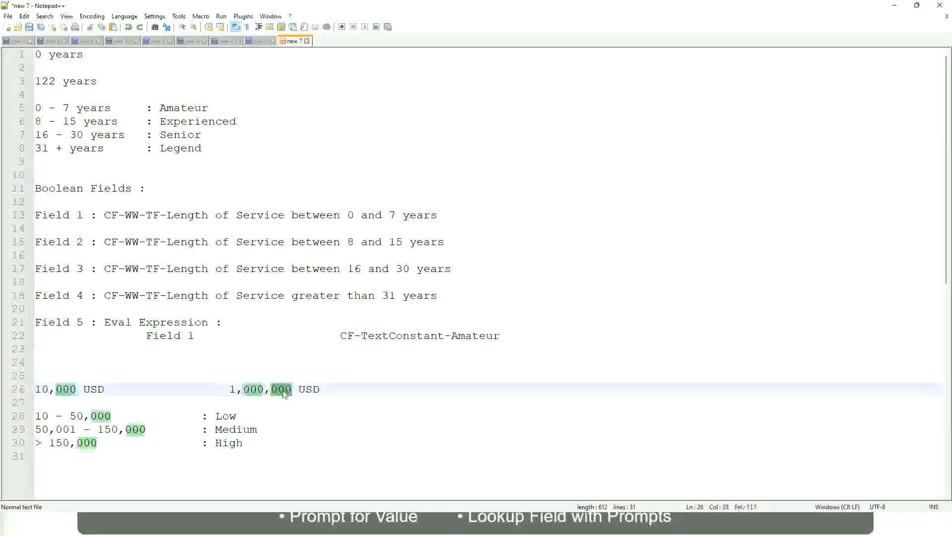
{"action": "left_click", "coordinate": [174, 429]}
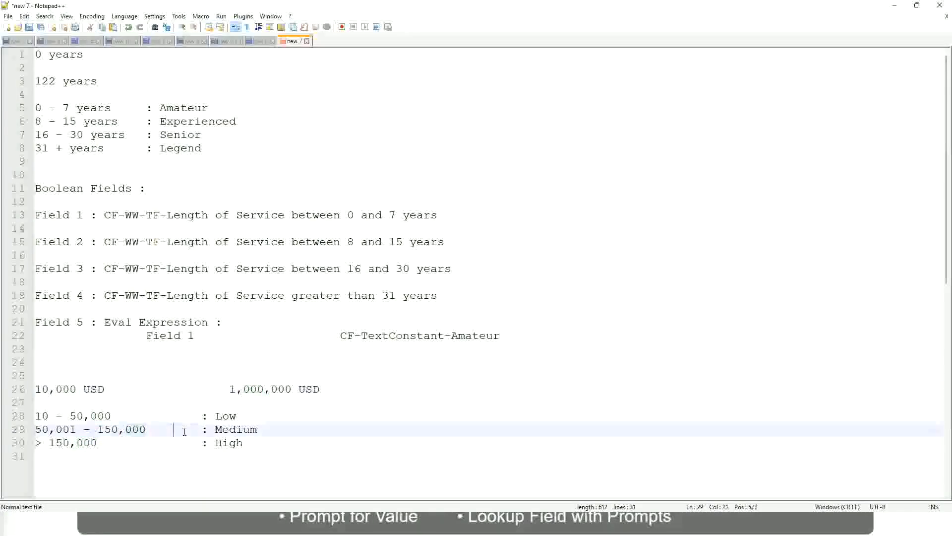
{"action": "left_click", "coordinate": [31, 389]}
{"action": "left_click", "coordinate": [293, 390]}
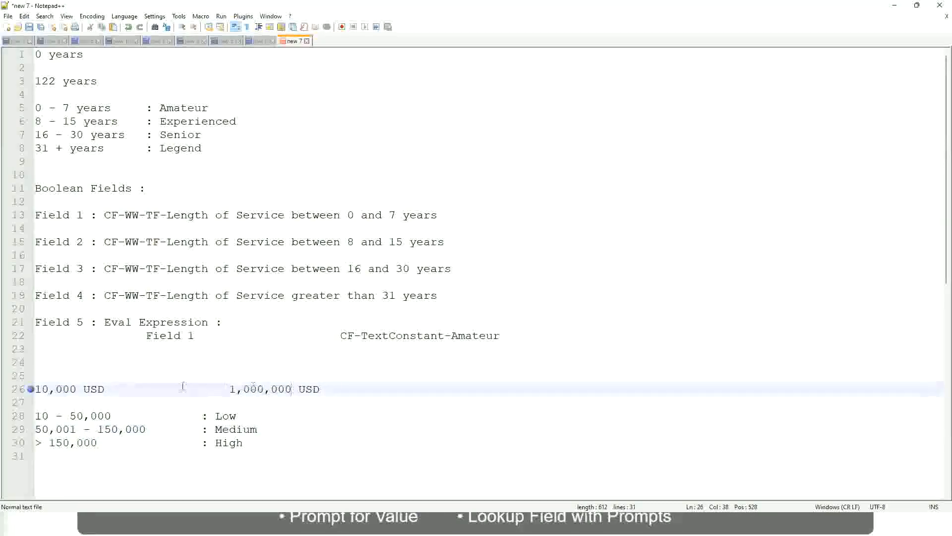
{"action": "left_click", "coordinate": [230, 416]}
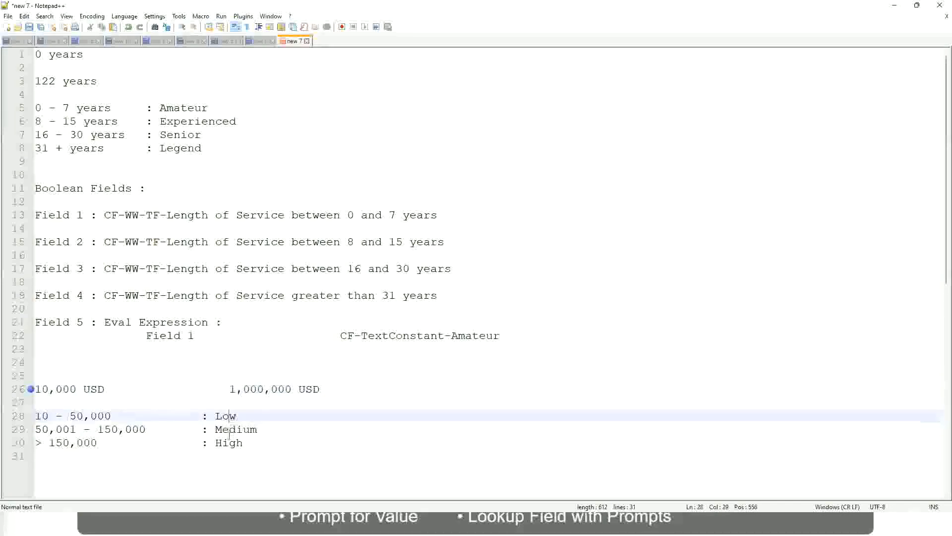
{"action": "left_click", "coordinate": [229, 446]}
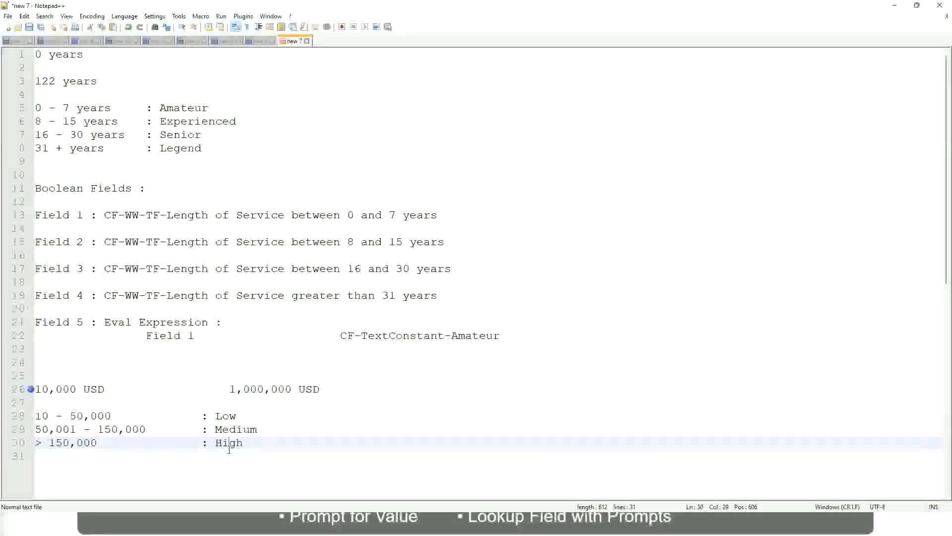
{"action": "left_click", "coordinate": [124, 402]}
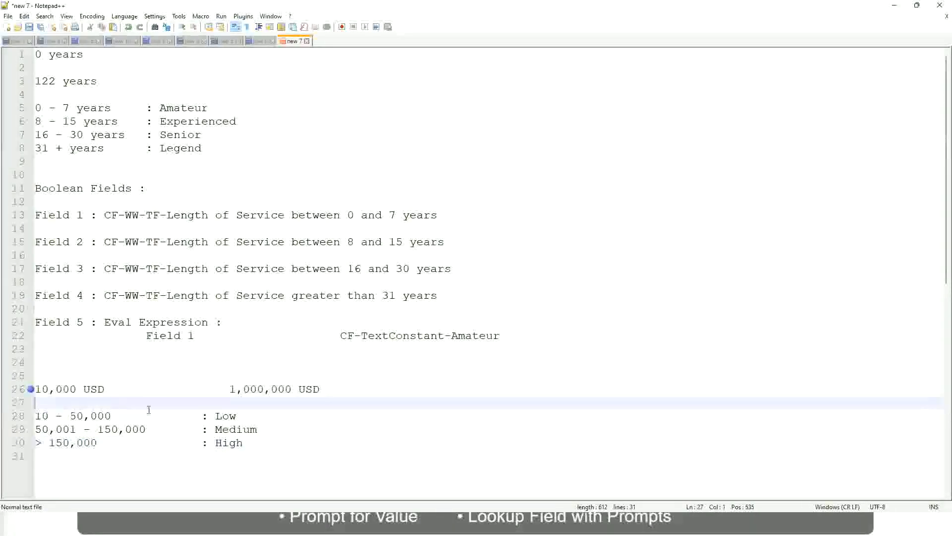
{"action": "left_click", "coordinate": [235, 453]}
{"action": "left_click", "coordinate": [243, 441]}
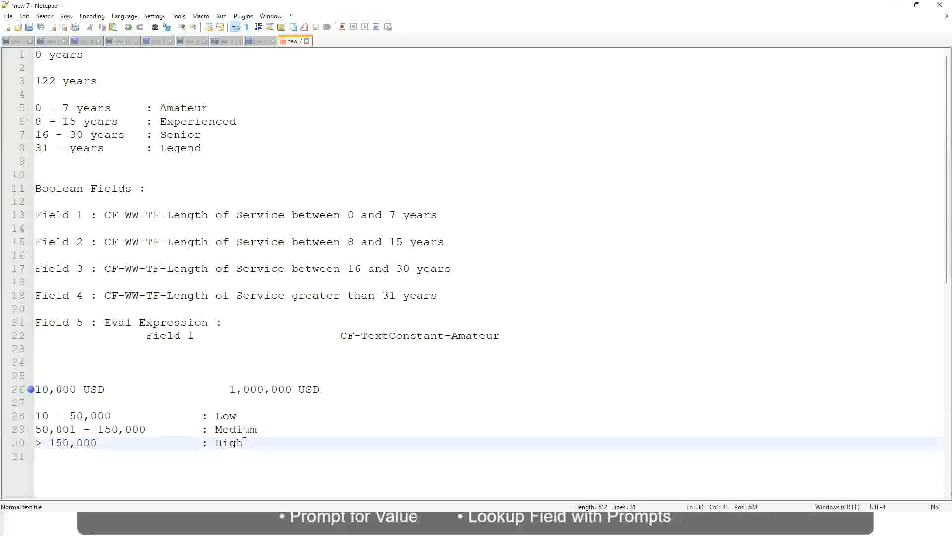